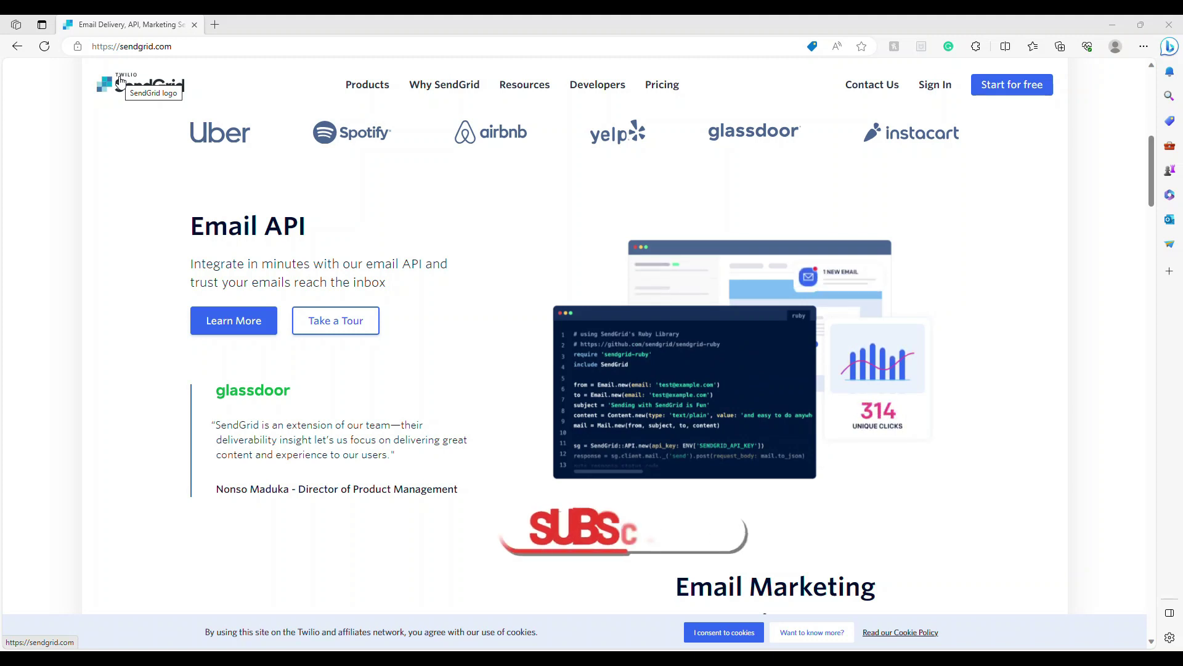
Review the Free plan's 100 emails/day limit on Pricing and start a free signup
{"action": "left_click", "coordinate": [1010, 92]}
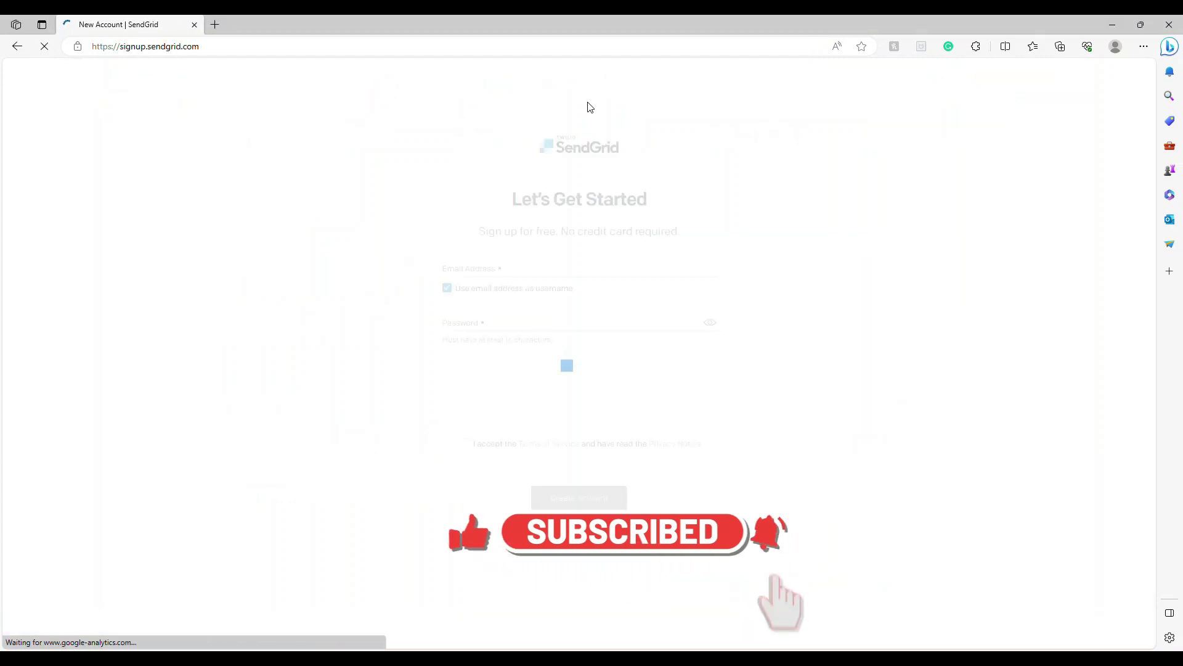
{"action": "left_click", "coordinate": [21, 48]}
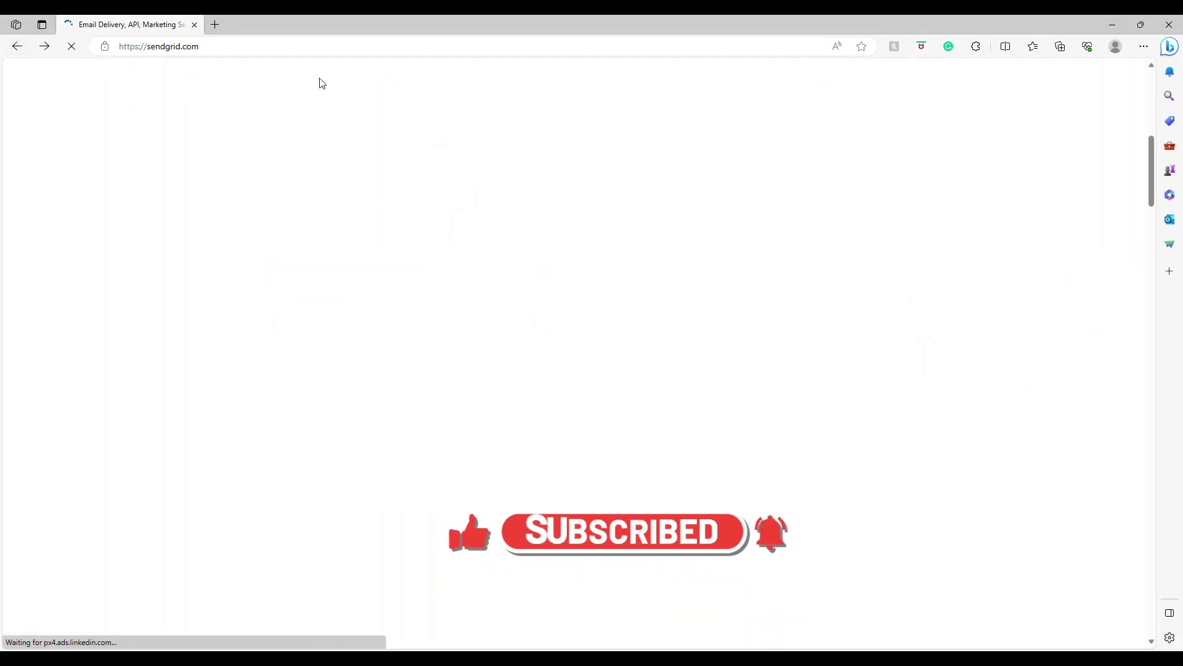
{"action": "left_click", "coordinate": [666, 101]}
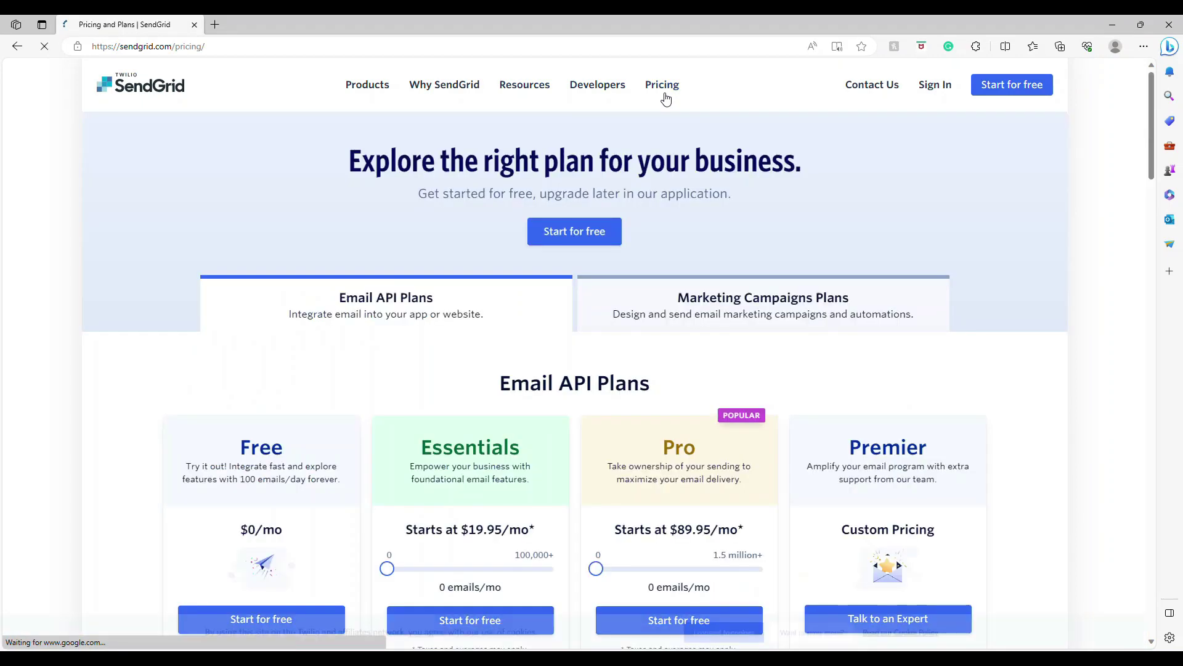
{"action": "scroll", "coordinate": [628, 184], "scroll_direction": "down", "scroll_amount": 3}
{"action": "scroll", "coordinate": [277, 343], "scroll_direction": "down", "scroll_amount": 5}
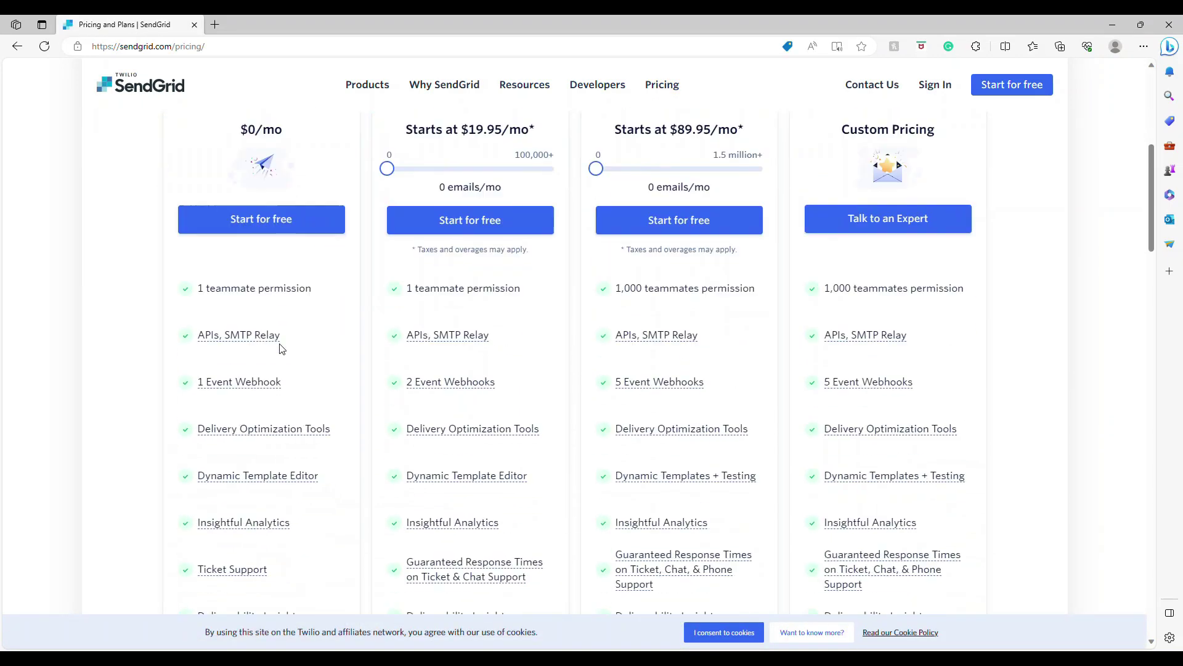
{"action": "scroll", "coordinate": [267, 209], "scroll_direction": "up", "scroll_amount": 3}
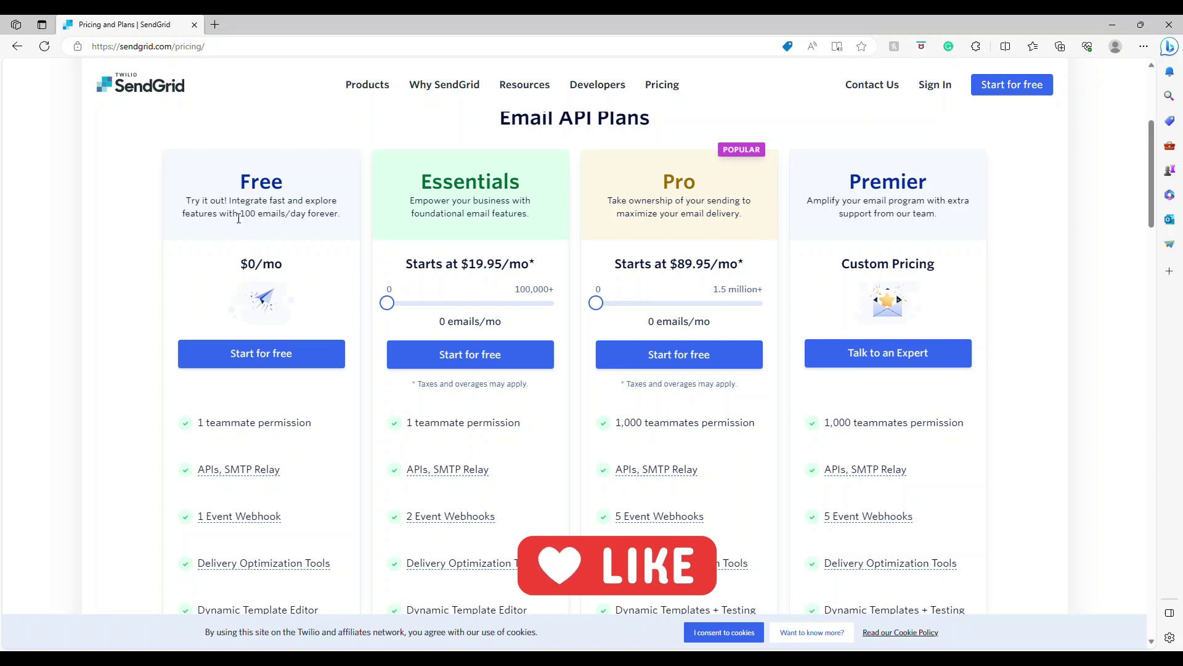
{"action": "mouse_move", "coordinate": [240, 216]}
{"action": "left_mouse_down"}
{"action": "mouse_move", "coordinate": [284, 226]}
{"action": "mouse_move", "coordinate": [333, 217]}
{"action": "mouse_move", "coordinate": [238, 220]}
{"action": "left_mouse_up"}
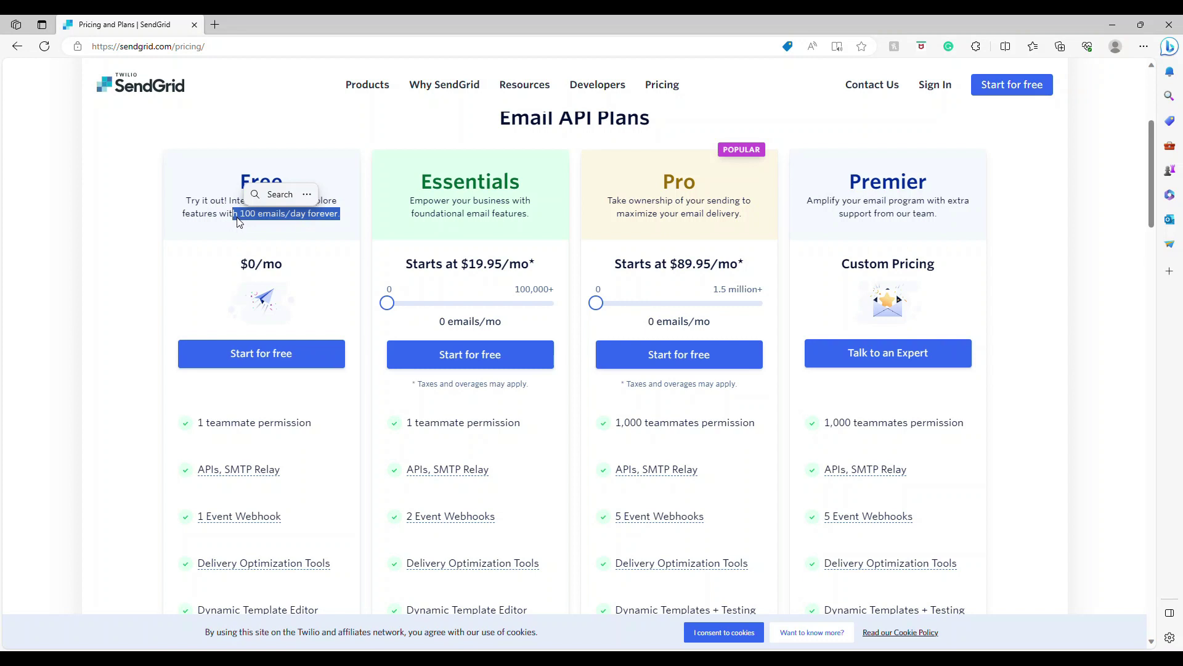
{"action": "left_click", "coordinate": [288, 365]}
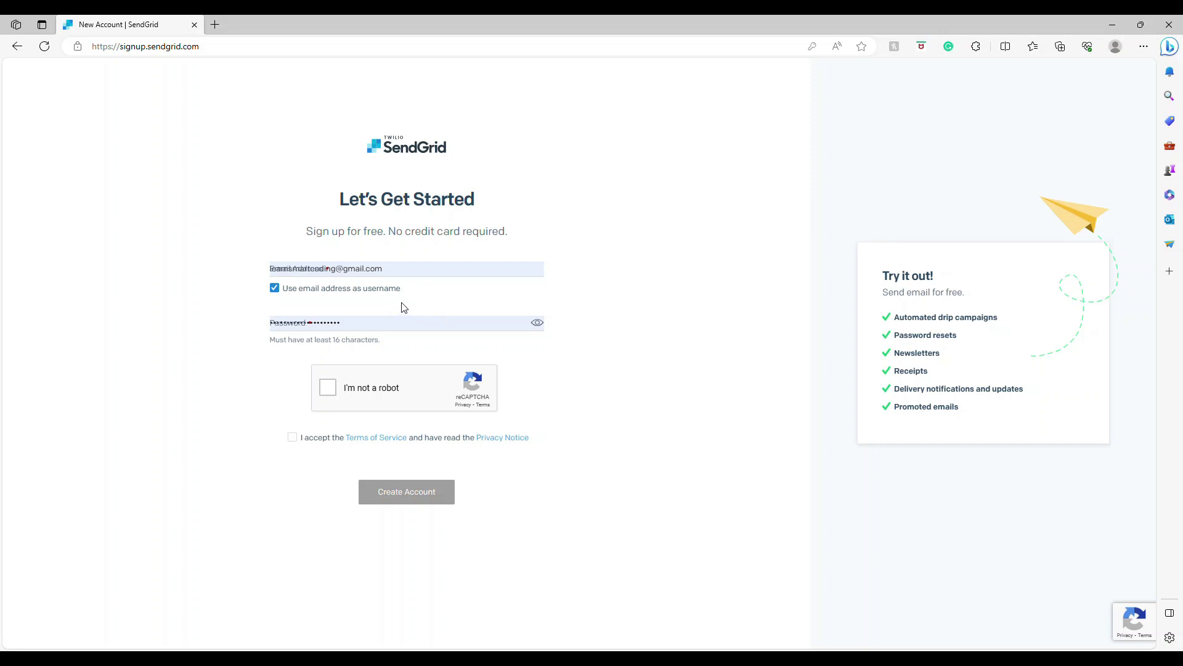
Tick the reCAPTCHA and terms boxes, then go to the login page since the email is already registered
{"action": "left_click", "coordinate": [326, 393]}
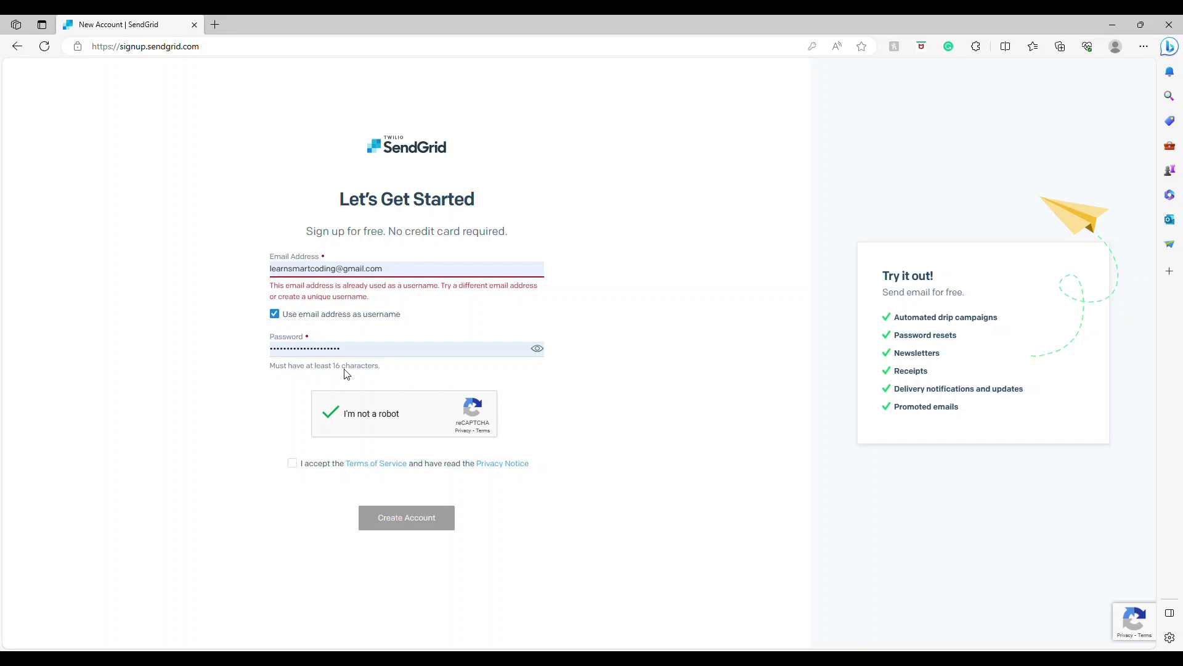
{"action": "left_click", "coordinate": [294, 464]}
{"action": "left_click", "coordinate": [17, 46]}
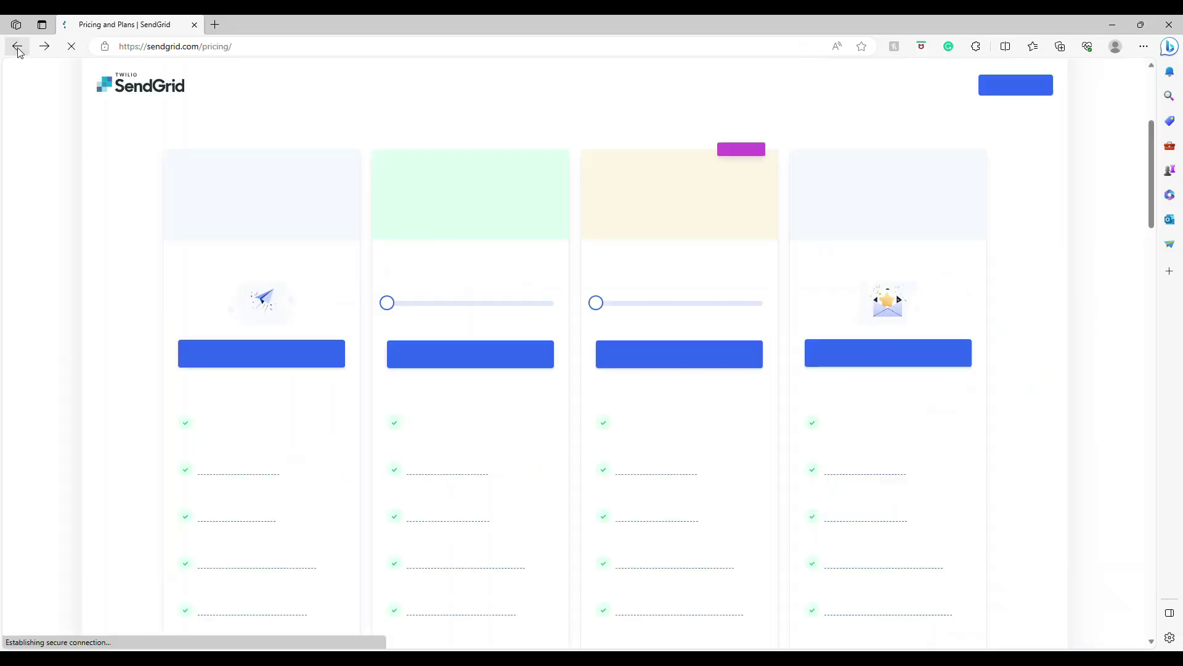
{"action": "left_click", "coordinate": [928, 93]}
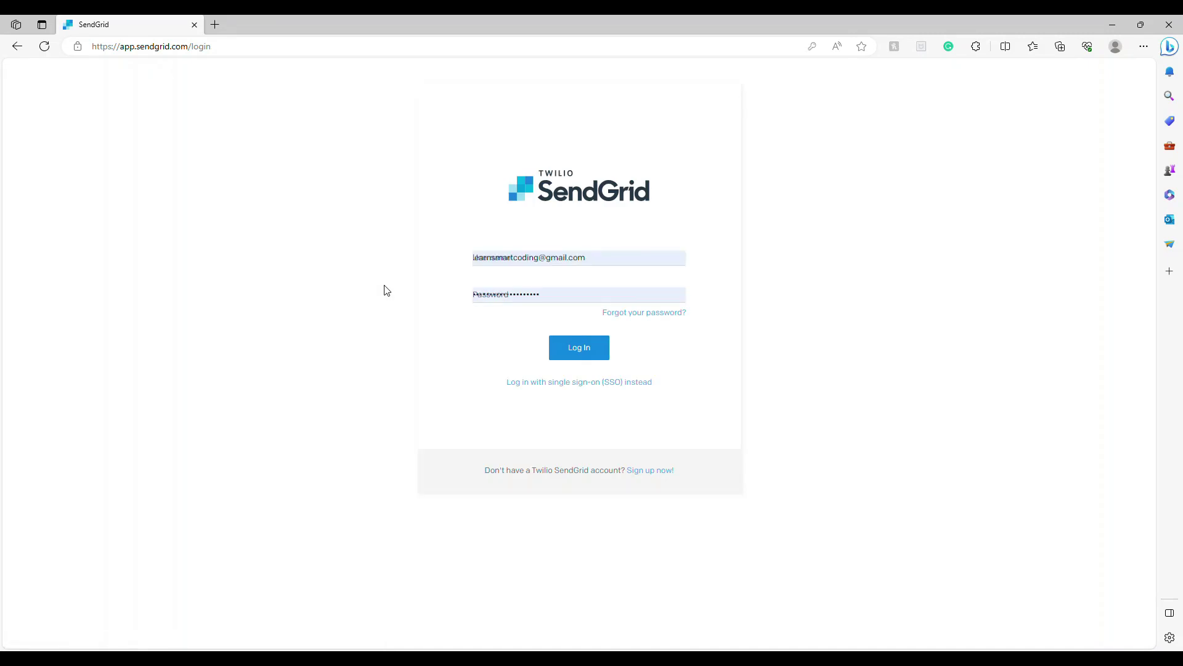
Log in to SendGrid and expand the Email API section in the sidebar
{"action": "left_click", "coordinate": [576, 355]}
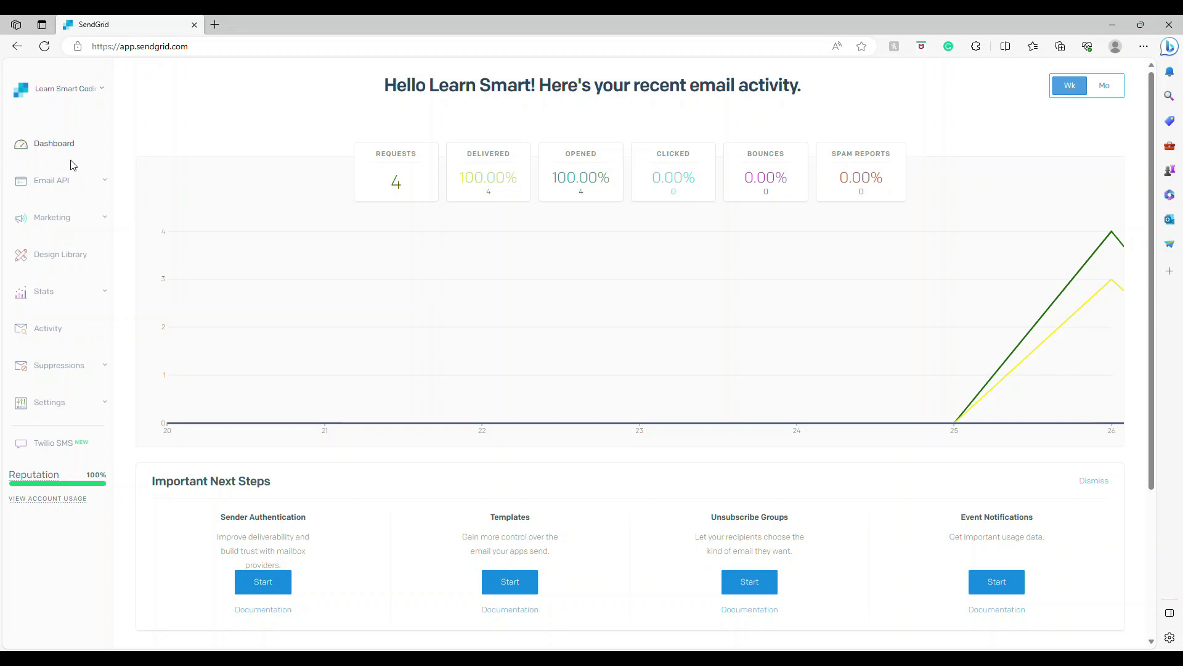
{"action": "left_click", "coordinate": [68, 182]}
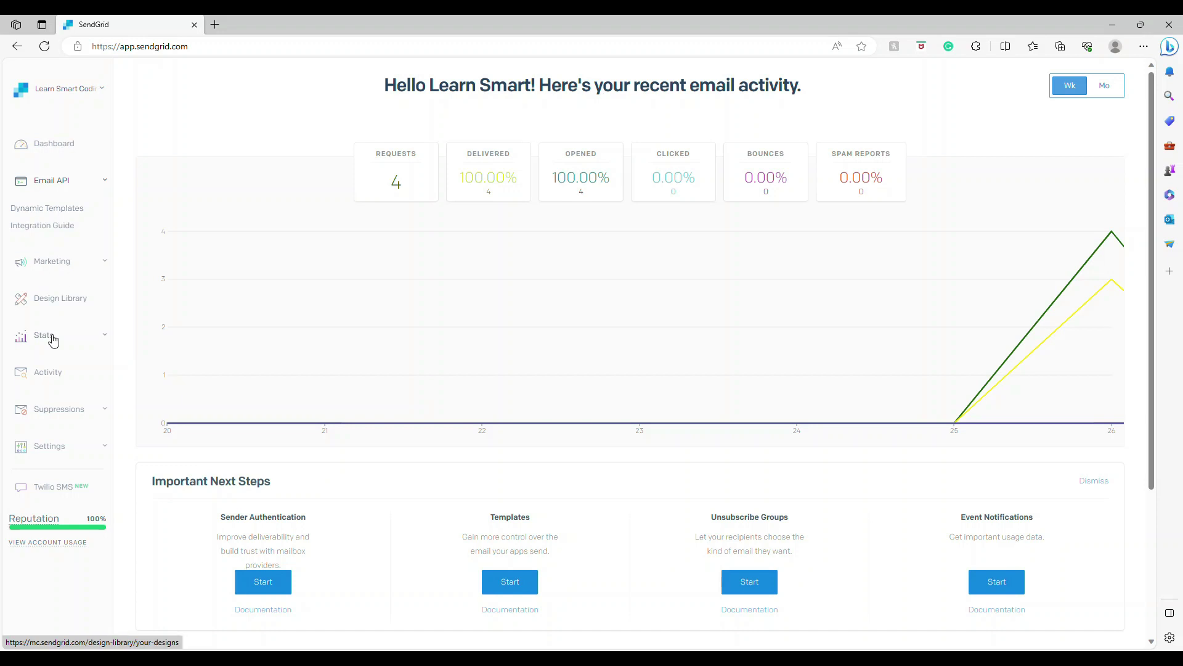
Start a new API key under Settings > API Keys named only-for-email
{"action": "left_click", "coordinate": [66, 448]}
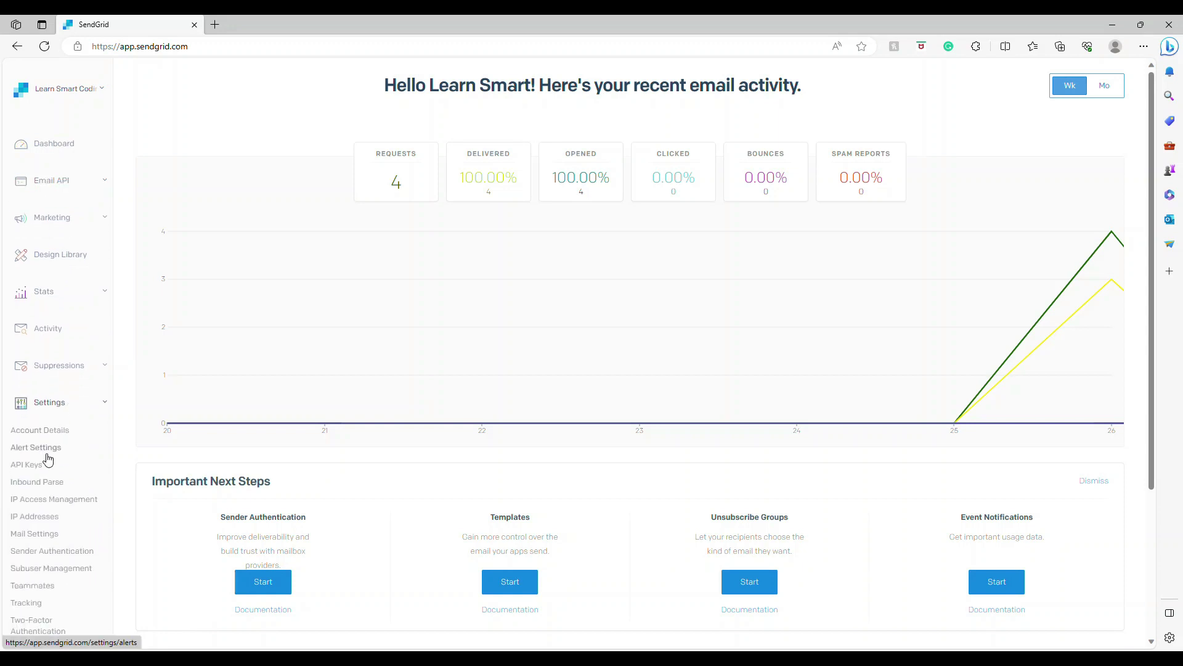
{"action": "left_click", "coordinate": [32, 466]}
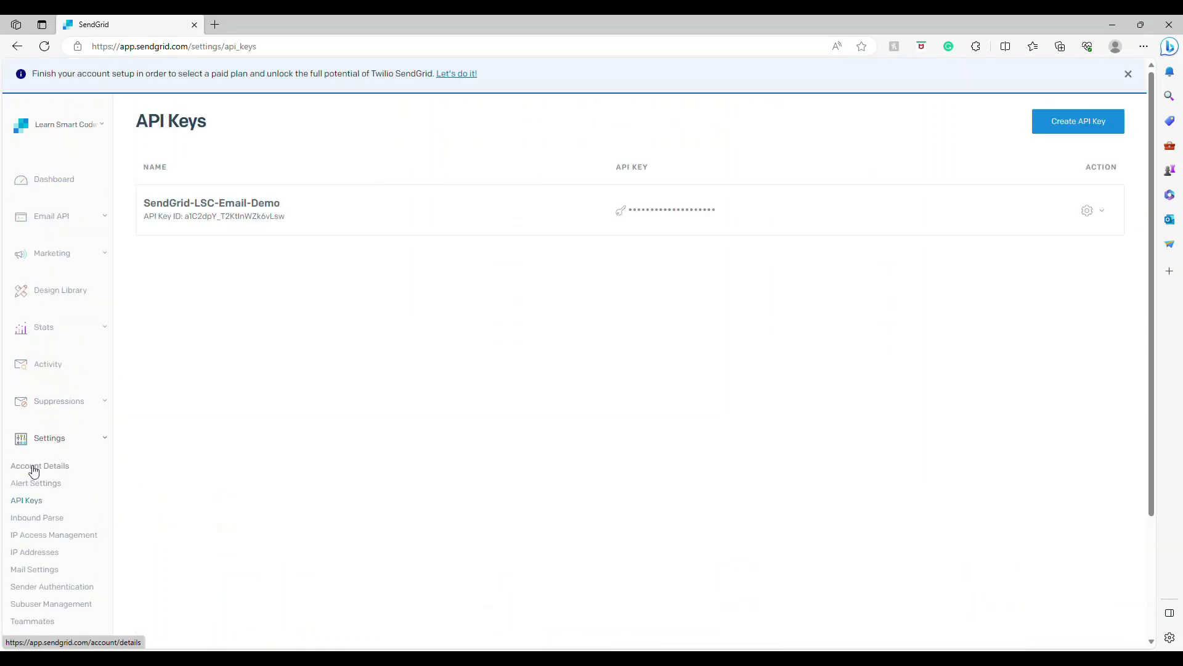
{"action": "left_click", "coordinate": [1068, 135]}
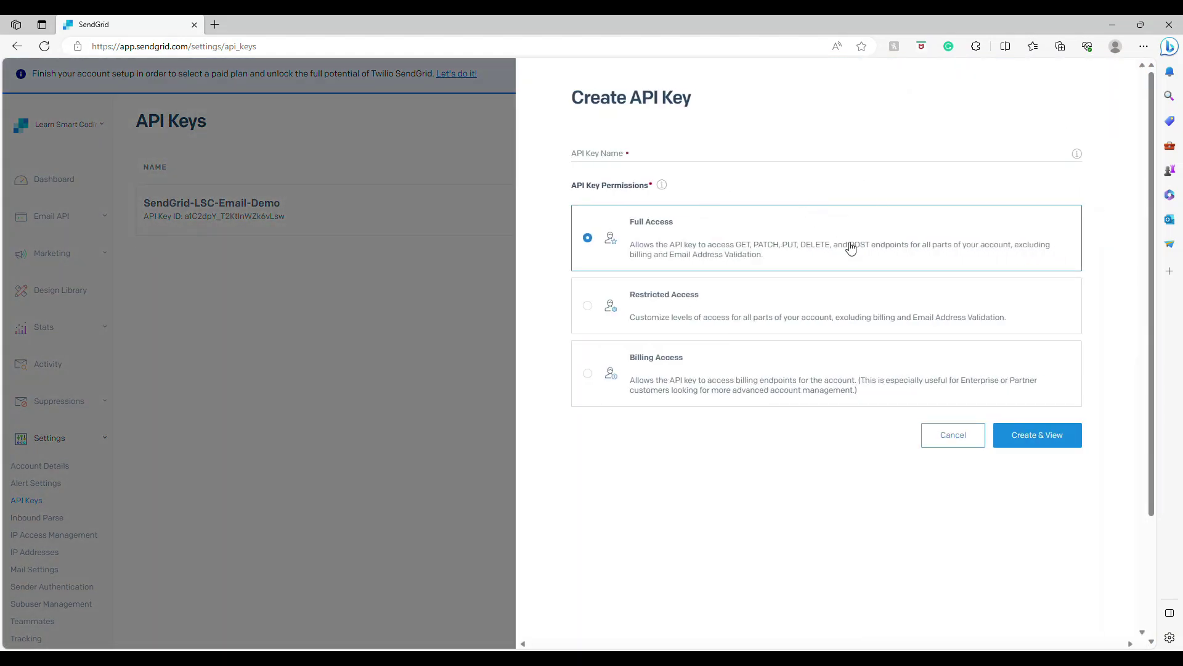
{"action": "left_click", "coordinate": [659, 153]}
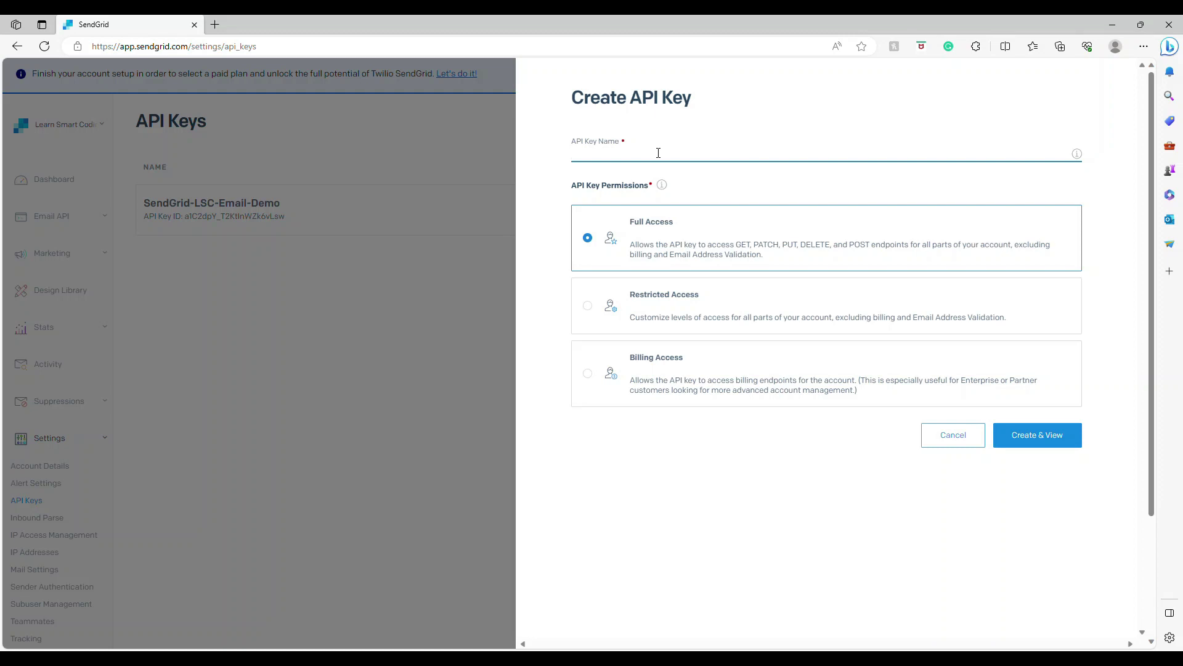
{"action": "type", "text": "only-for-email"}
Inspect the Restricted Access Mail Send permissions, then set the only-for-email key to Full Access
{"action": "left_click", "coordinate": [674, 321]}
{"action": "scroll", "coordinate": [686, 318], "scroll_direction": "down", "scroll_amount": 2}
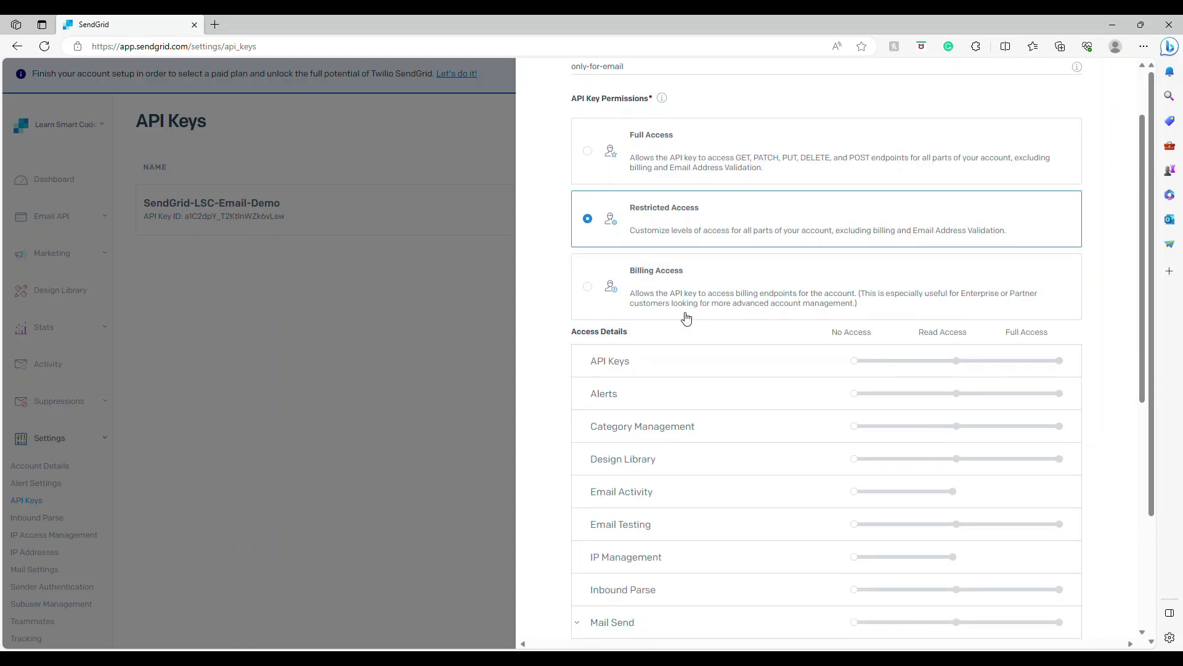
{"action": "scroll", "coordinate": [686, 319], "scroll_direction": "down", "scroll_amount": 3}
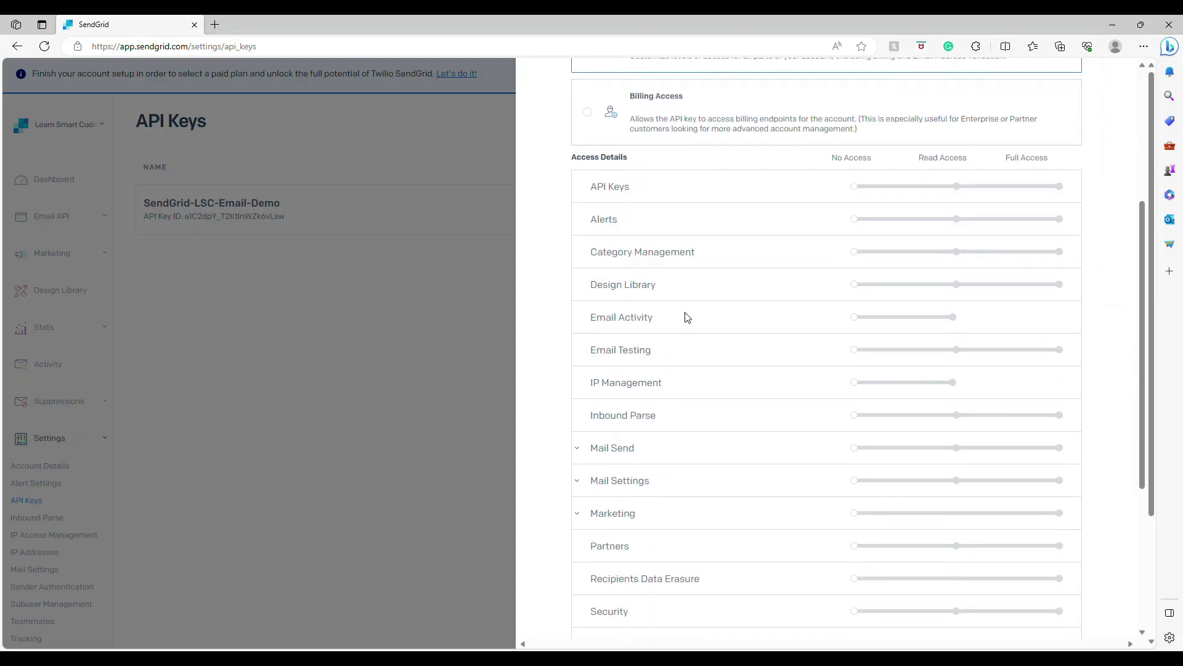
{"action": "scroll", "coordinate": [683, 206], "scroll_direction": "up", "scroll_amount": 3}
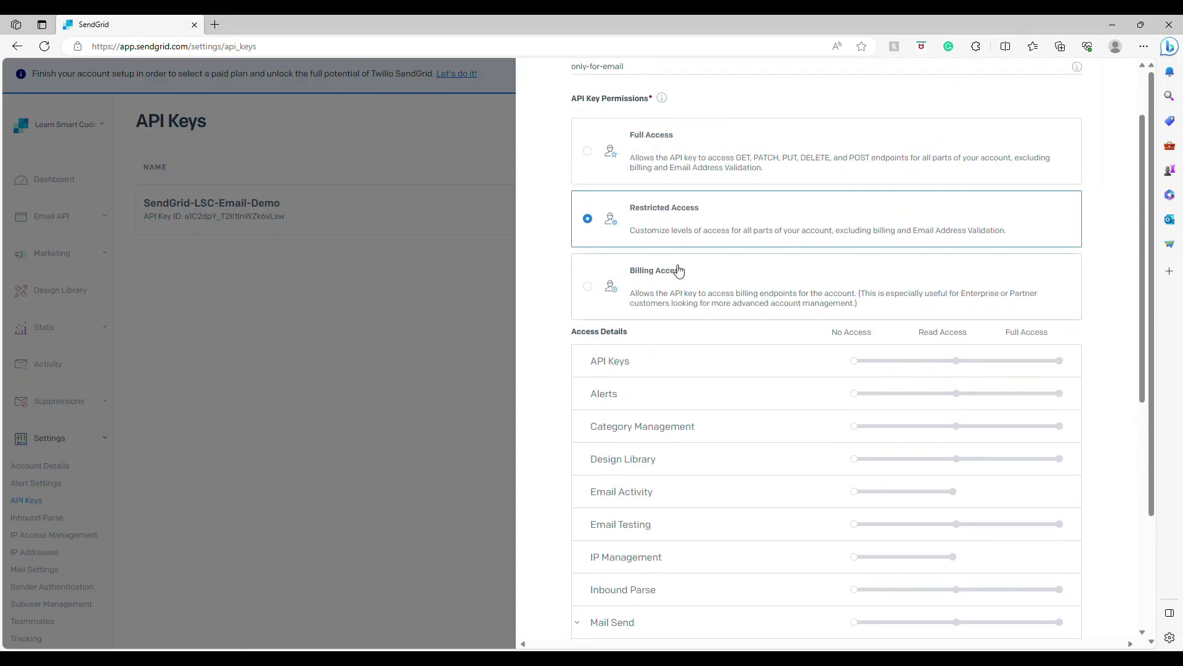
{"action": "scroll", "coordinate": [678, 270], "scroll_direction": "down", "scroll_amount": 4}
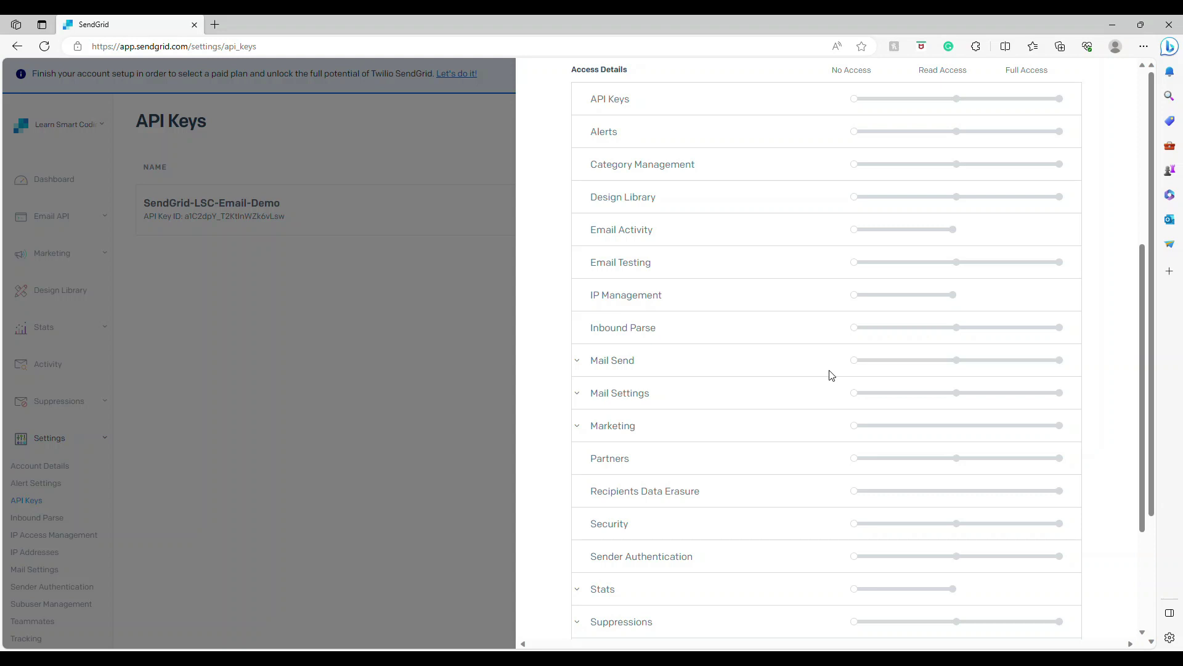
{"action": "left_click", "coordinate": [1058, 364]}
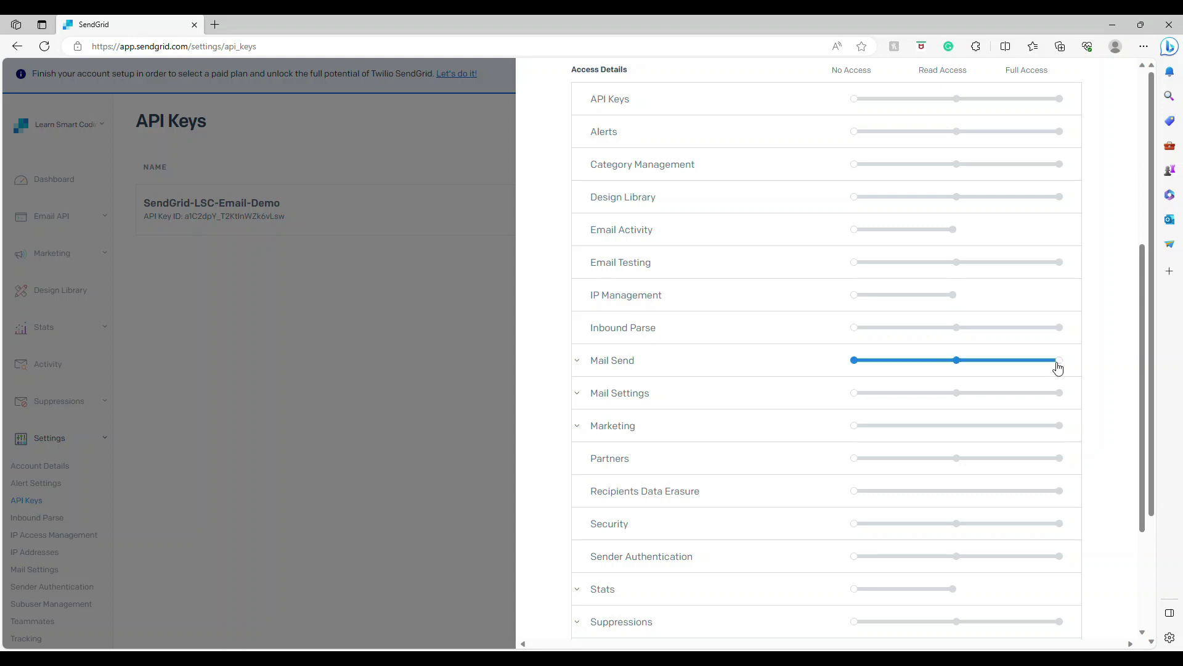
{"action": "left_click", "coordinate": [578, 363]}
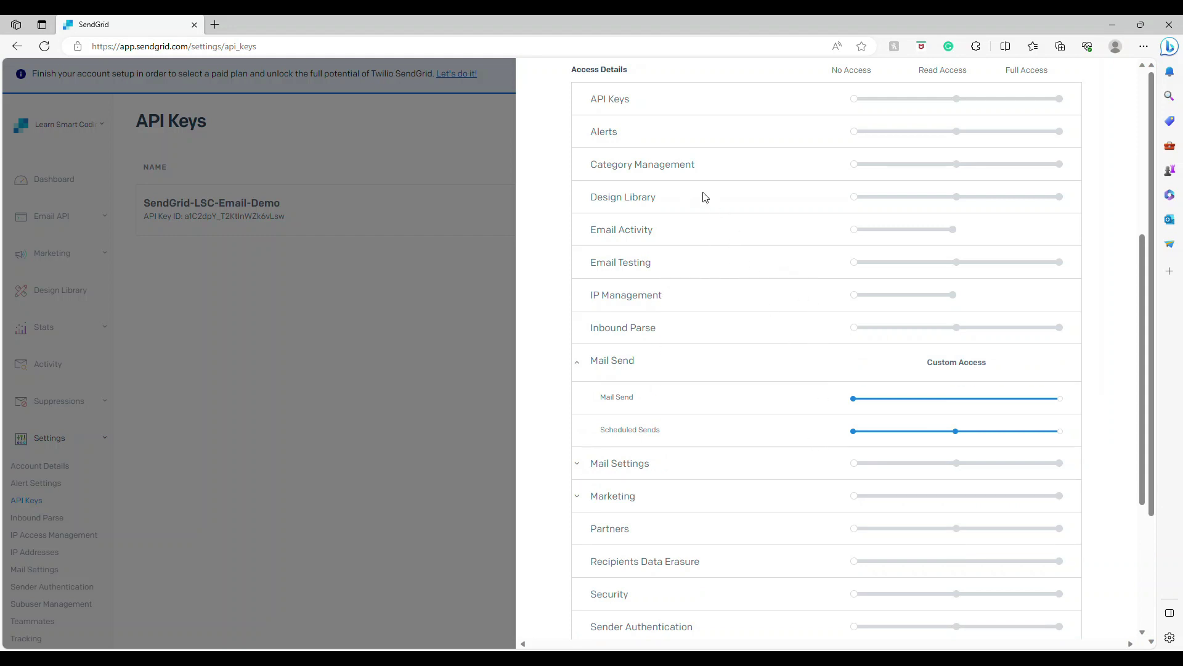
{"action": "scroll", "coordinate": [782, 215], "scroll_direction": "down", "scroll_amount": 4}
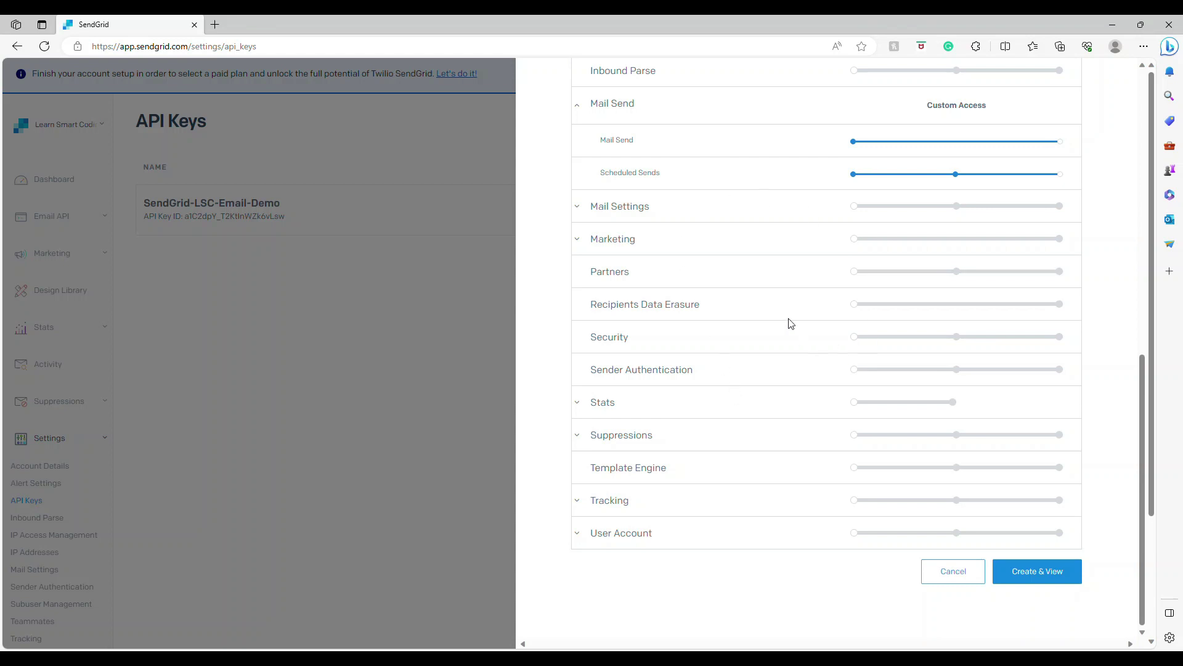
{"action": "scroll", "coordinate": [842, 317], "scroll_direction": "up", "scroll_amount": 10}
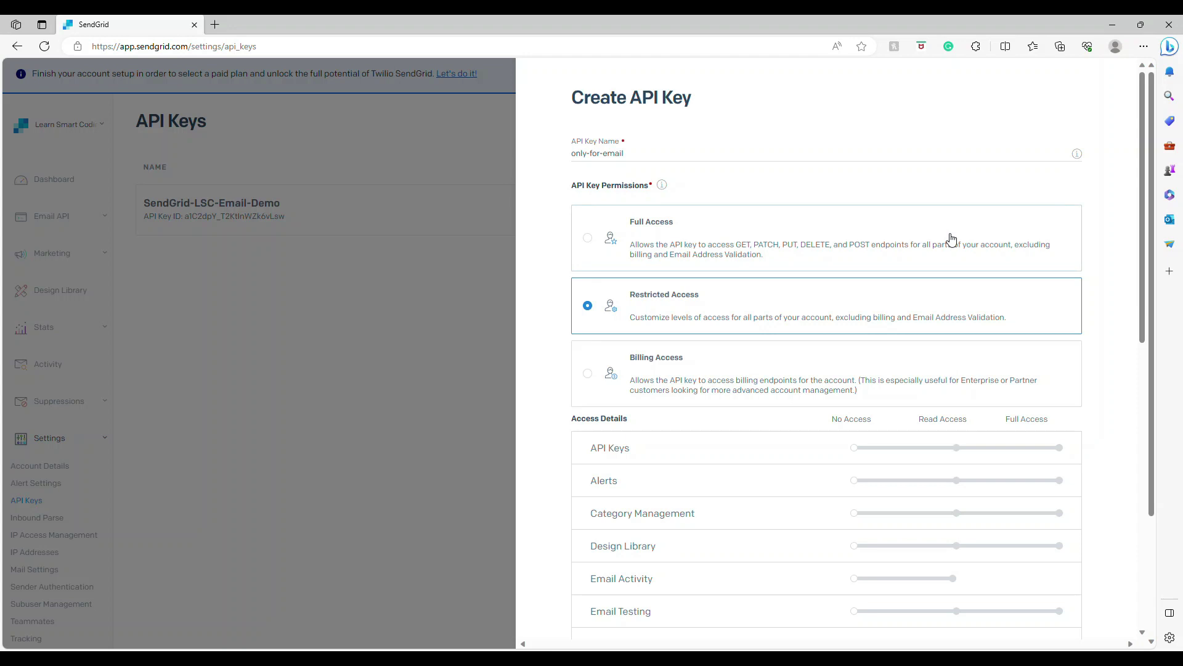
{"action": "left_click", "coordinate": [803, 233]}
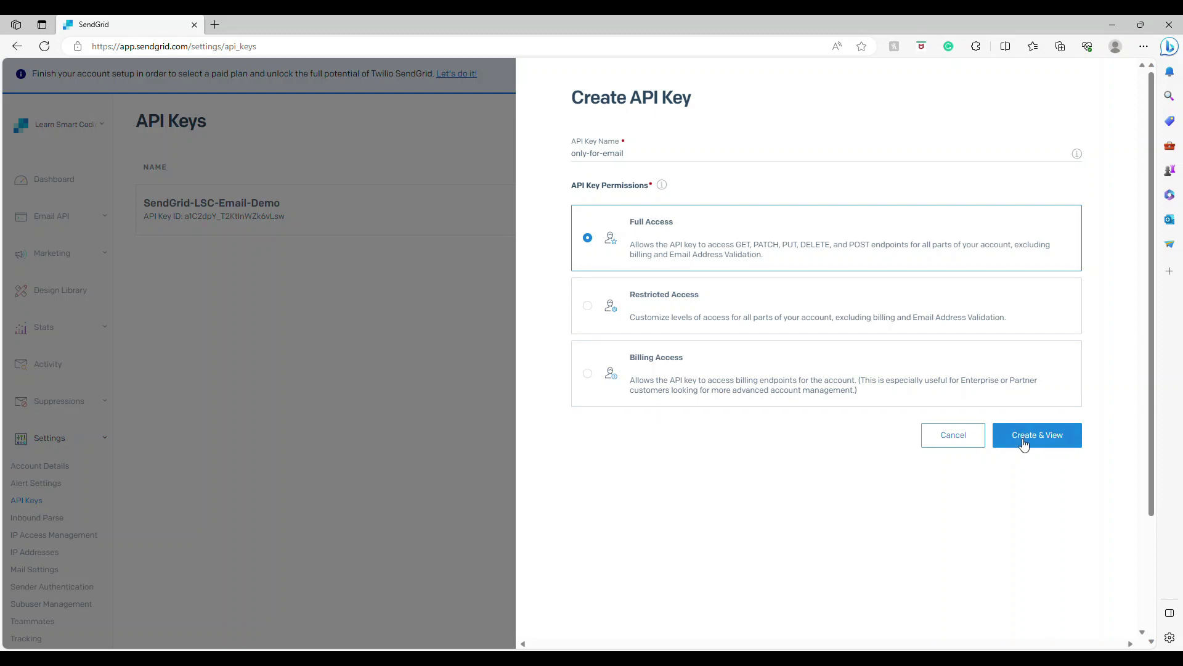
Cancel creating the only-for-email API key
{"action": "left_click", "coordinate": [959, 439]}
{"action": "mouse_move", "coordinate": [665, 212]}
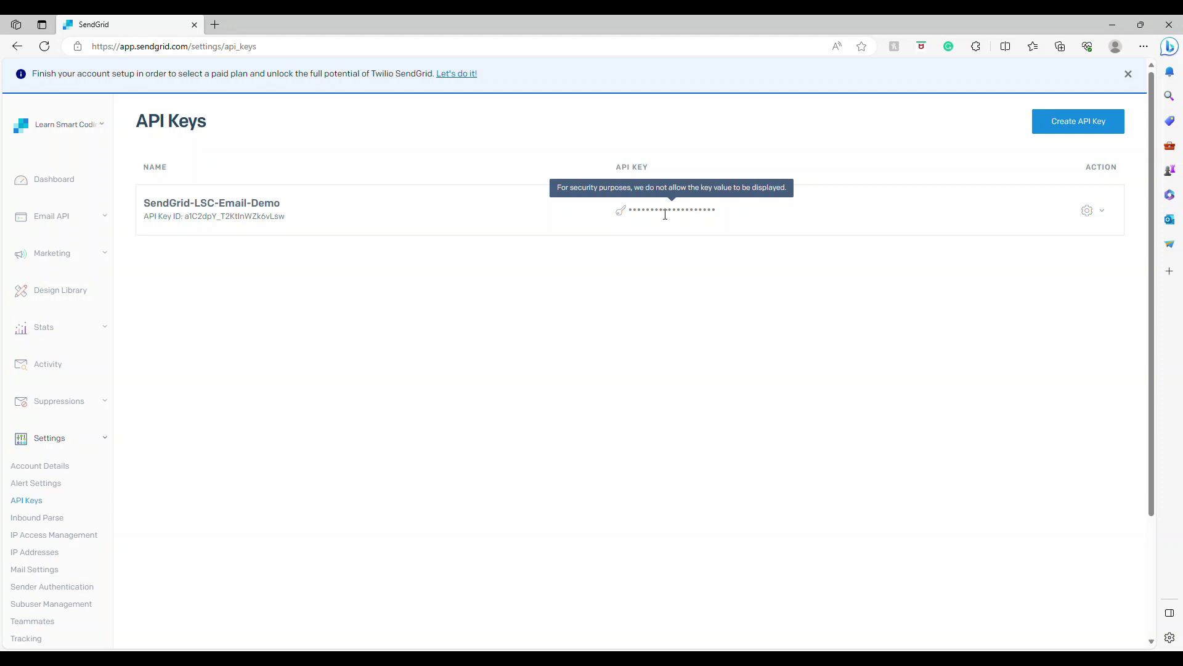
{"action": "double_click", "coordinate": [666, 212]}
{"action": "left_click", "coordinate": [684, 298]}
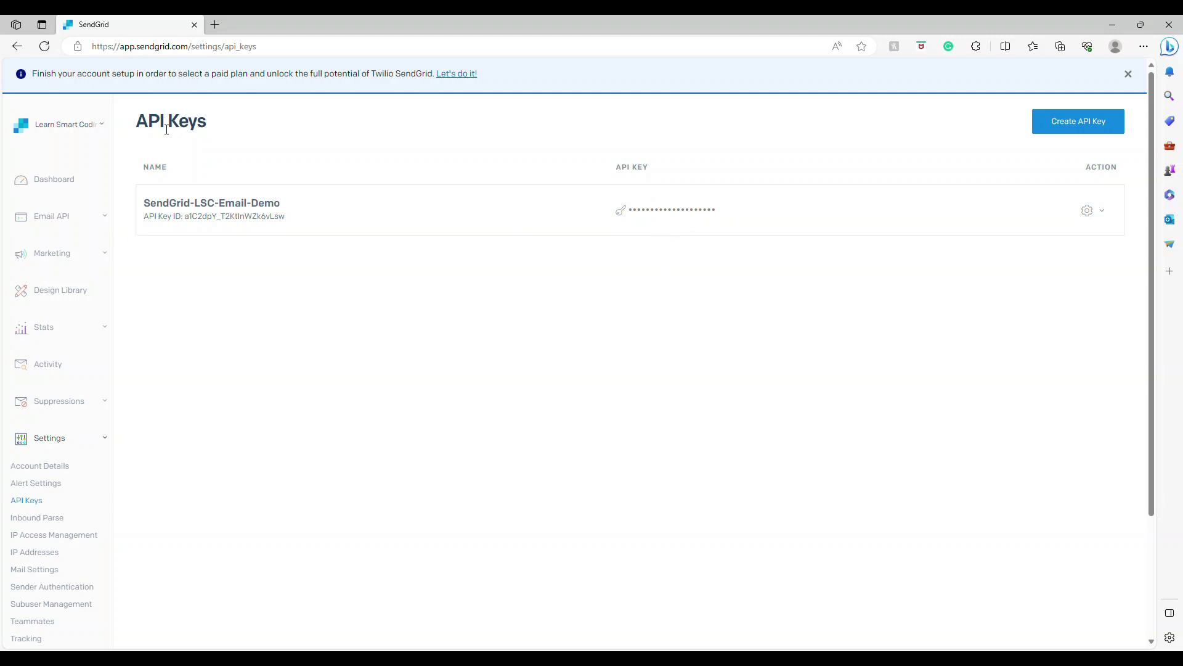
Check the dashboard chart's 4 requests, delivered and opens on 09-26-2023, then minimize SendGrid
{"action": "left_click", "coordinate": [58, 179]}
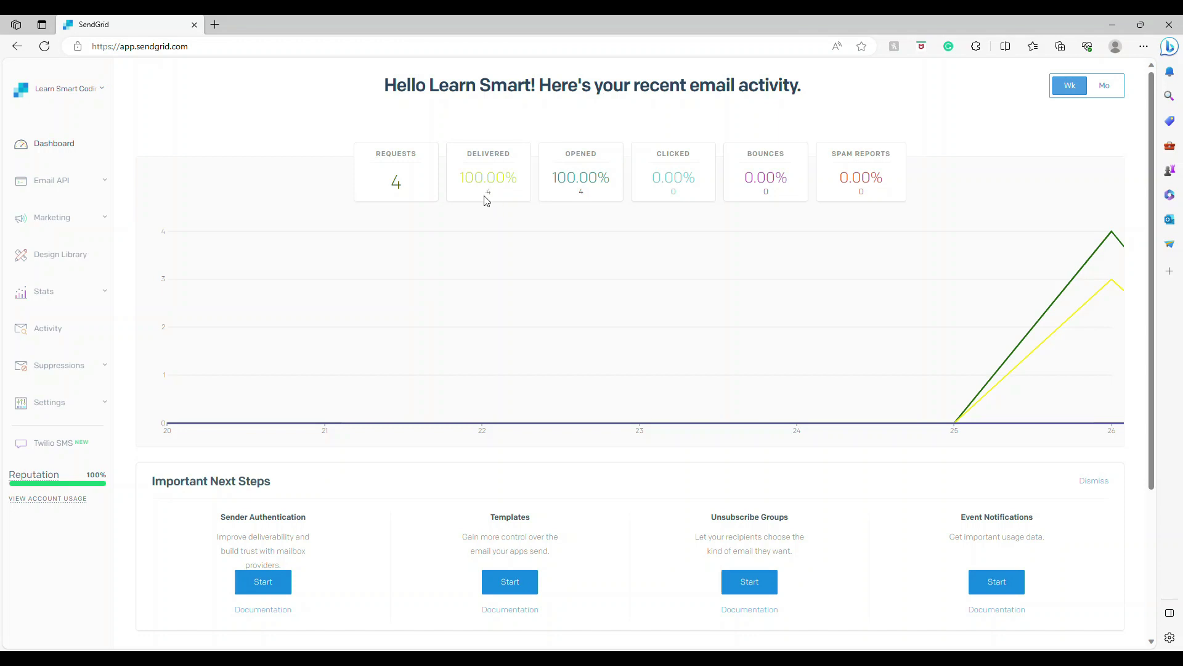
{"action": "mouse_move", "coordinate": [1095, 286]}
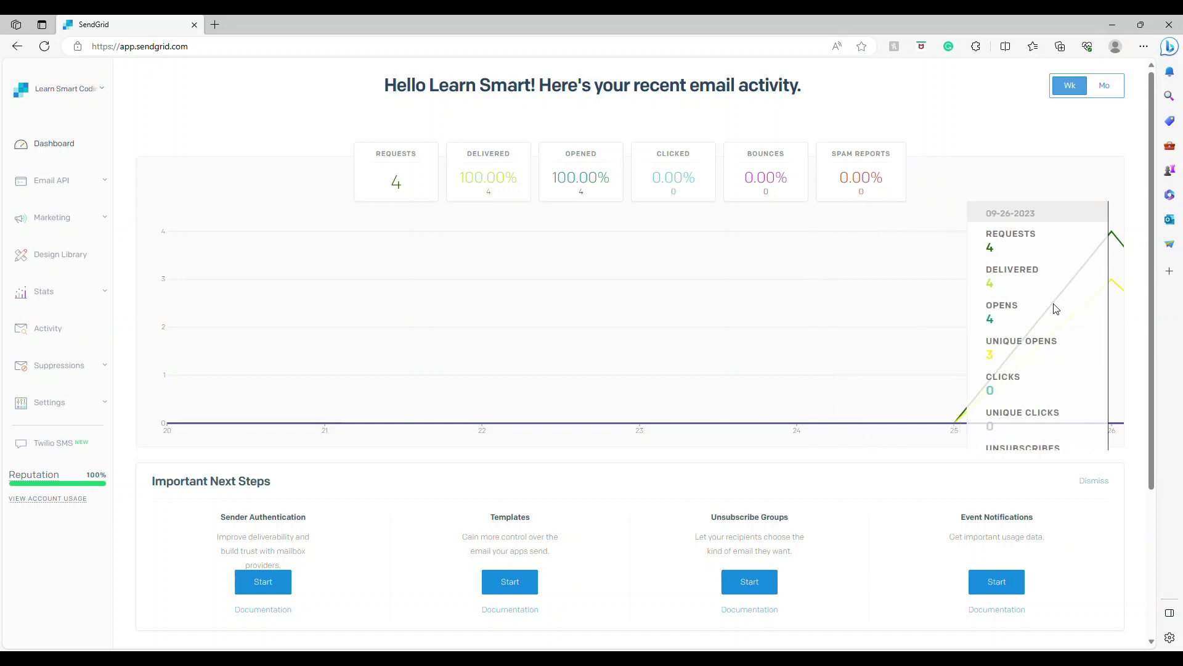
{"action": "mouse_move", "coordinate": [1009, 311]}
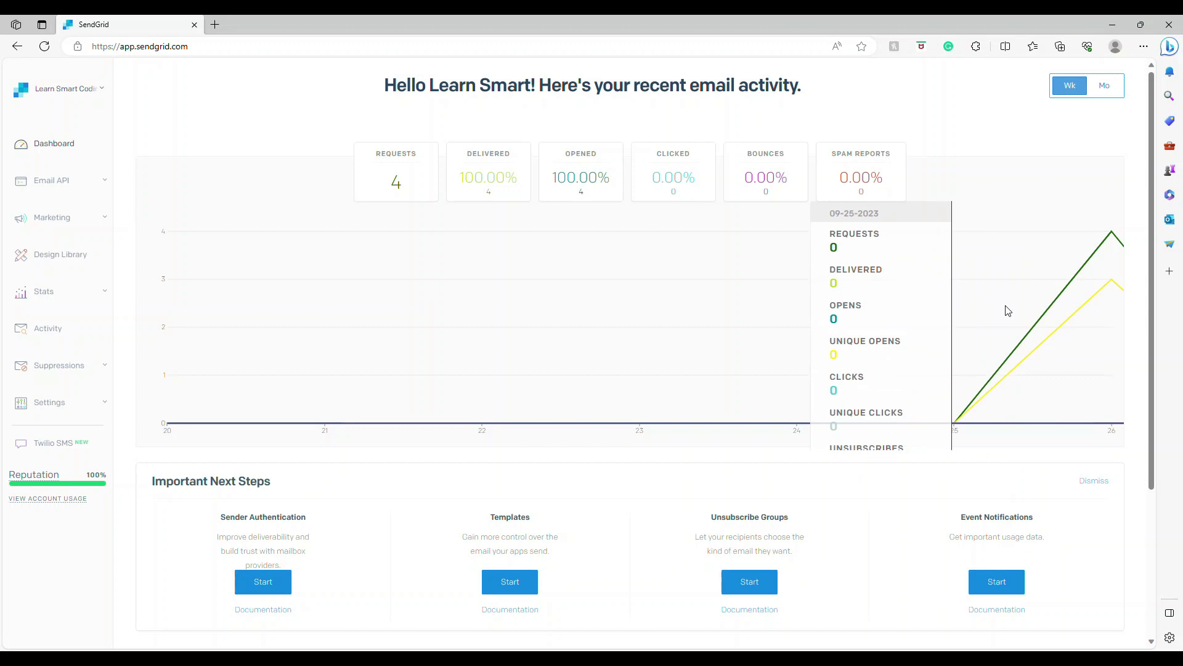
{"action": "left_click", "coordinate": [1112, 24]}
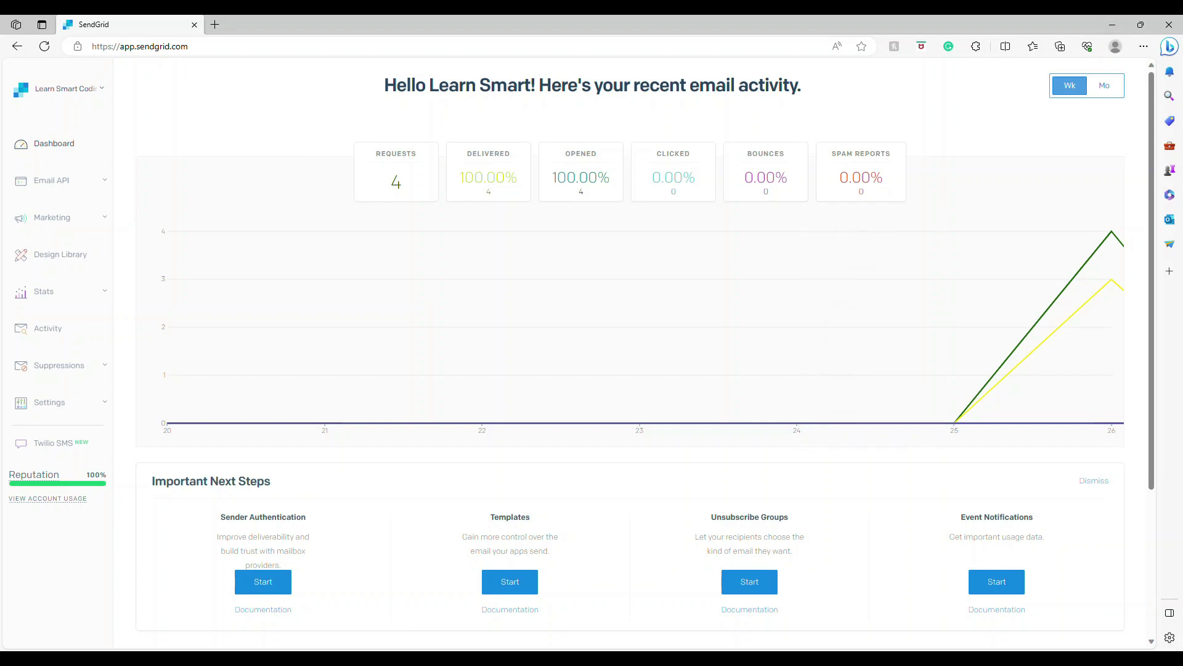
Open Book a Table in the booking app and choose Awesome Restaurant, Branch B
{"action": "left_click", "coordinate": [634, 601]}
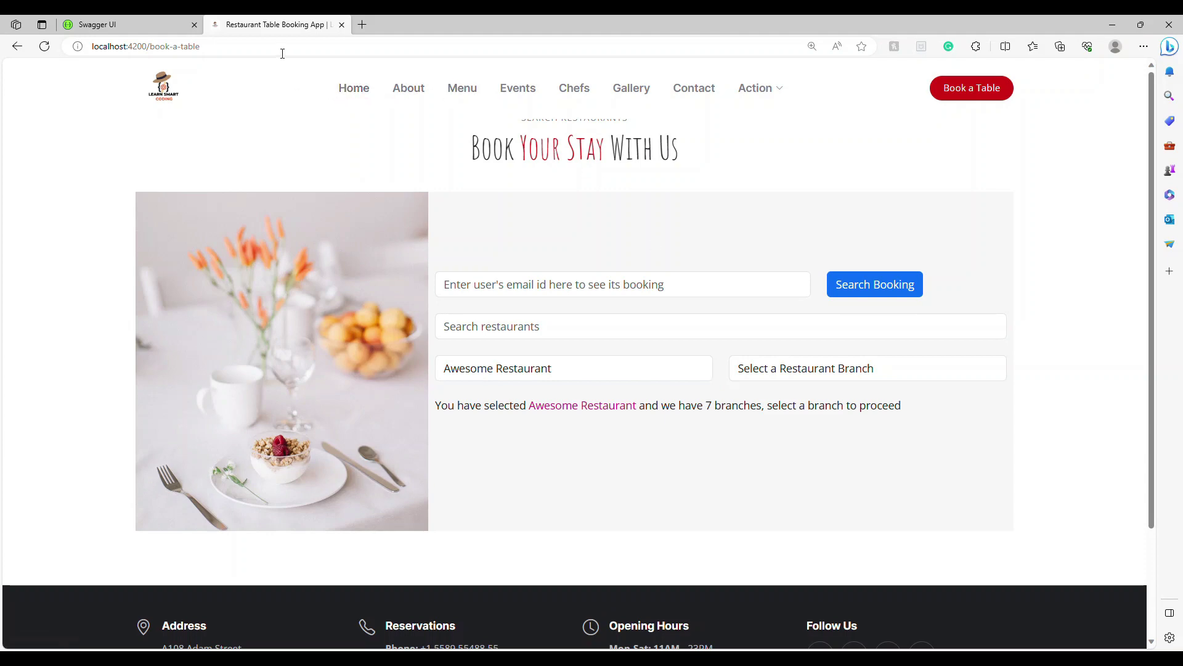
{"action": "left_click", "coordinate": [358, 91]}
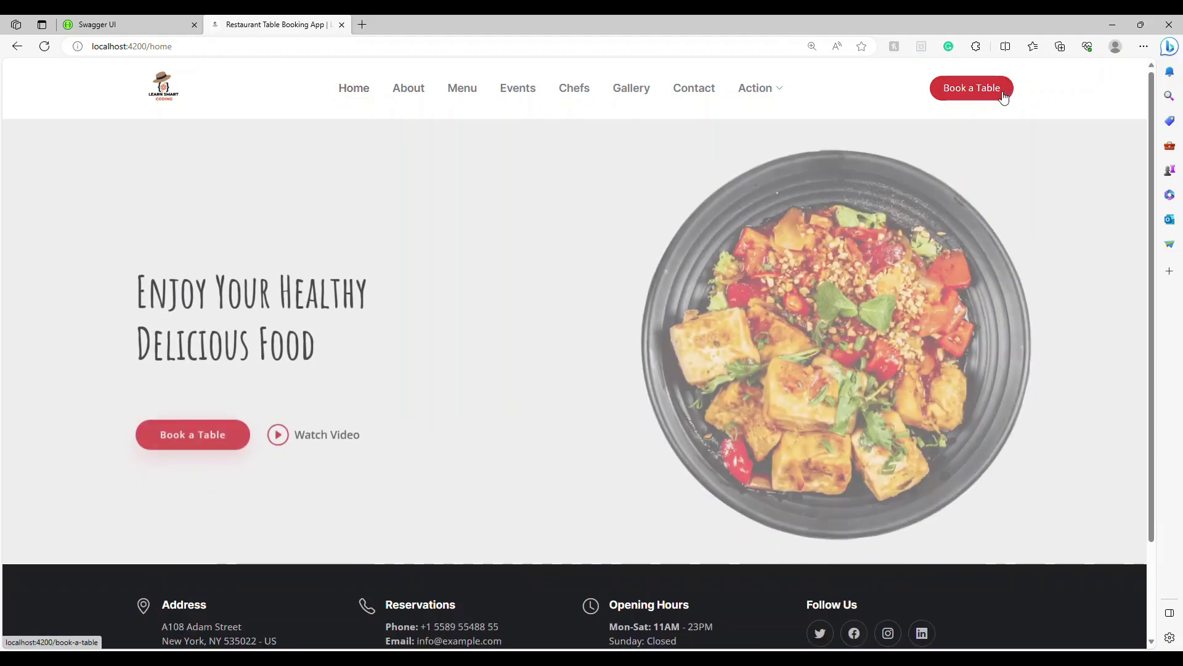
{"action": "left_click", "coordinate": [971, 88]}
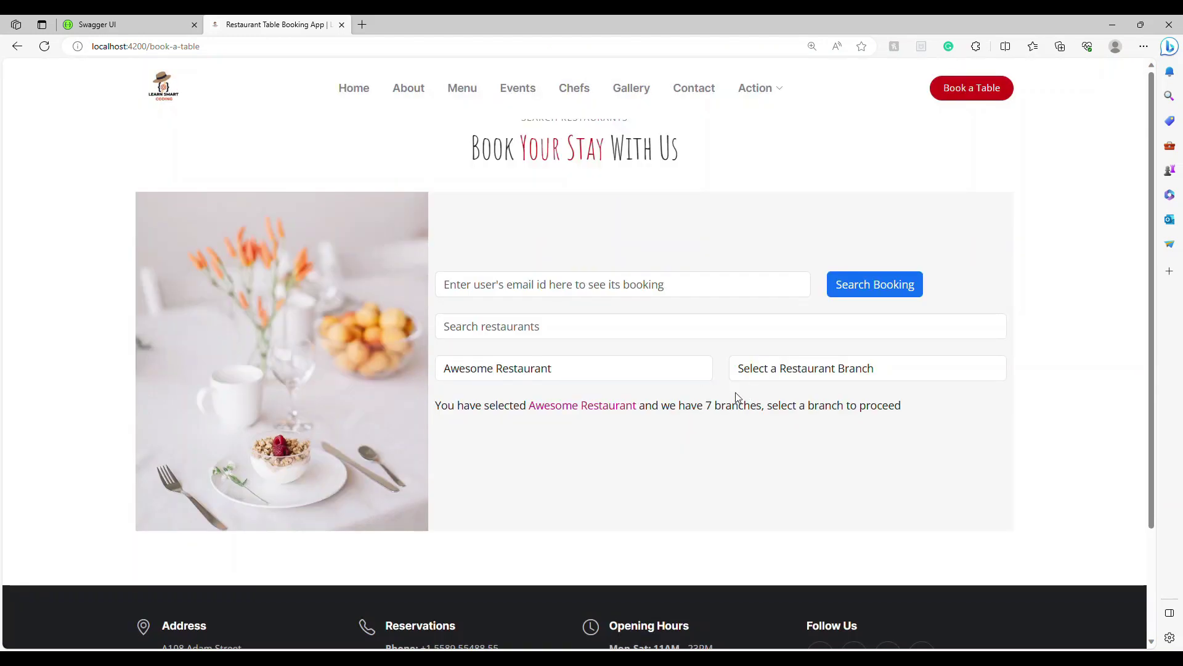
{"action": "left_click", "coordinate": [646, 378]}
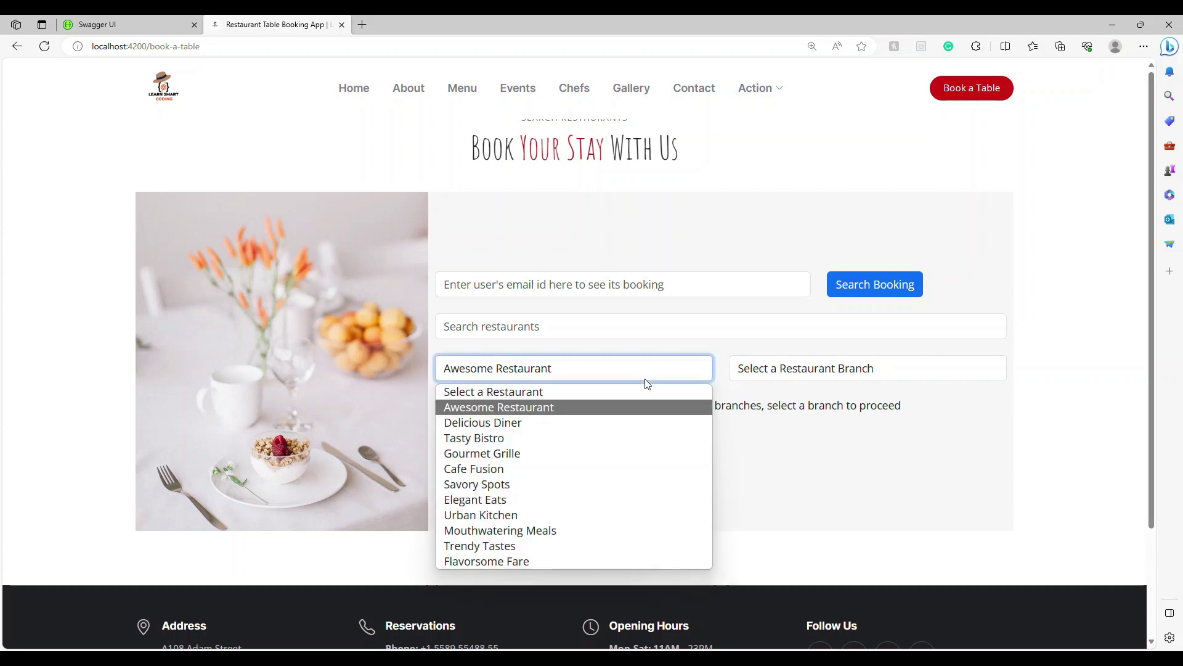
{"action": "left_click", "coordinate": [631, 410]}
{"action": "left_click", "coordinate": [762, 373]}
{"action": "left_click", "coordinate": [763, 423]}
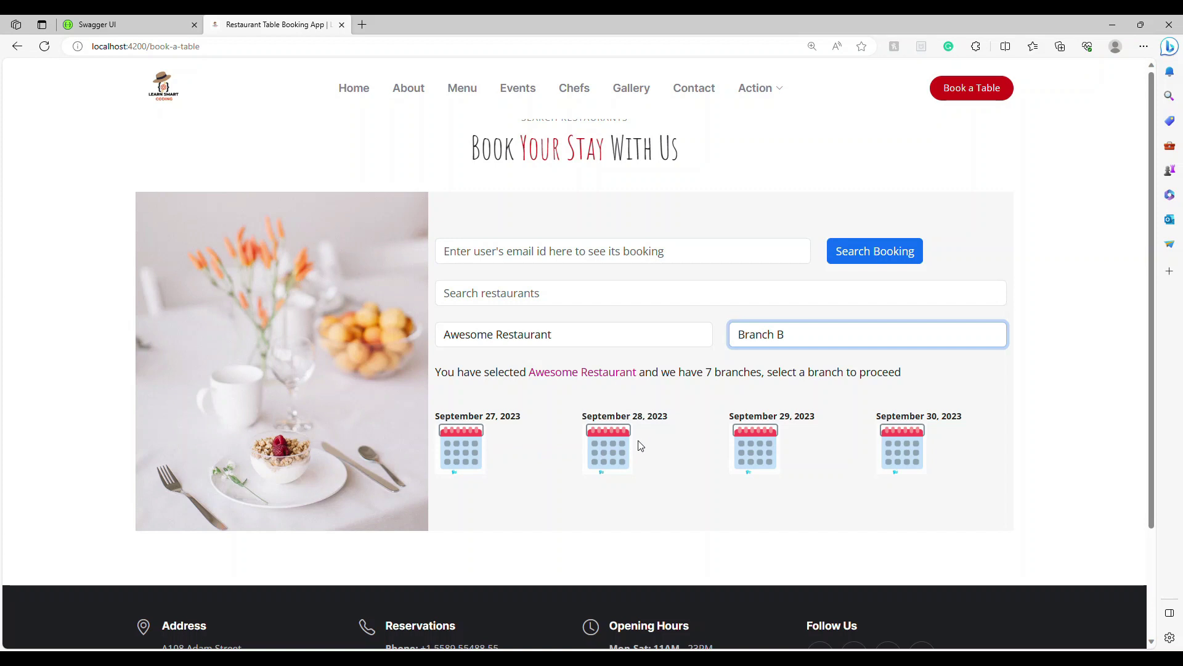
Pick September 28, 2023, book the Tom Cat breakfast table and submit the reservation
{"action": "left_click", "coordinate": [622, 447]}
{"action": "scroll", "coordinate": [625, 445], "scroll_direction": "down", "scroll_amount": 3}
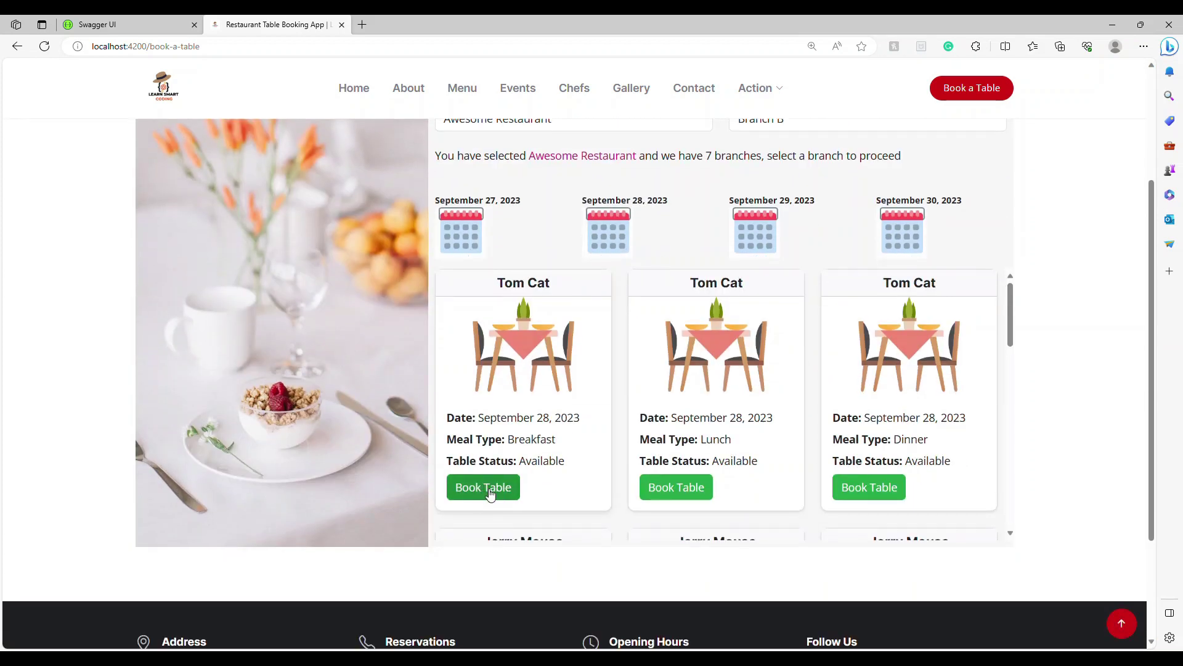
{"action": "mouse_move", "coordinate": [764, 90]}
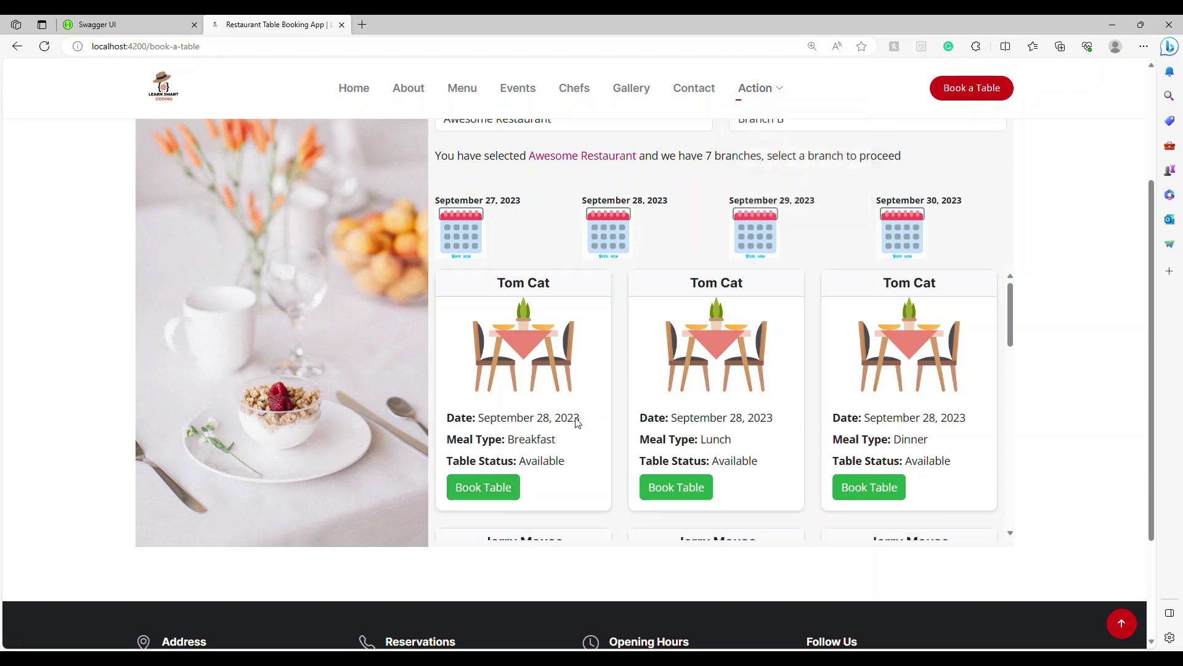
{"action": "left_click", "coordinate": [504, 490]}
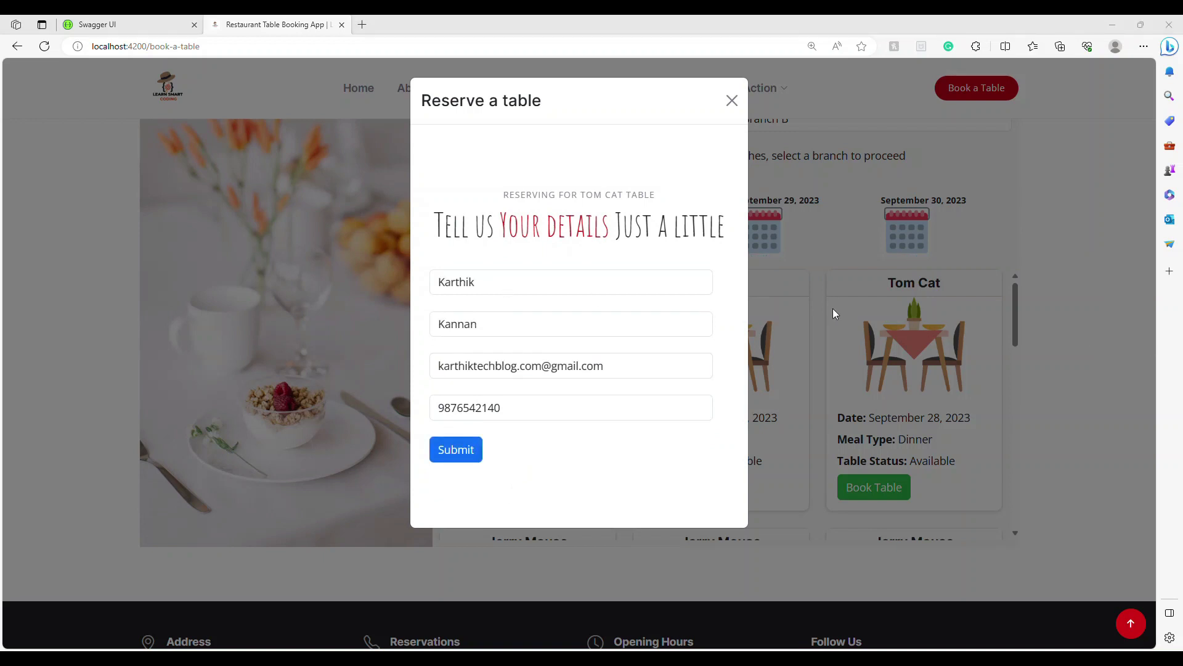
{"action": "left_click", "coordinate": [476, 454]}
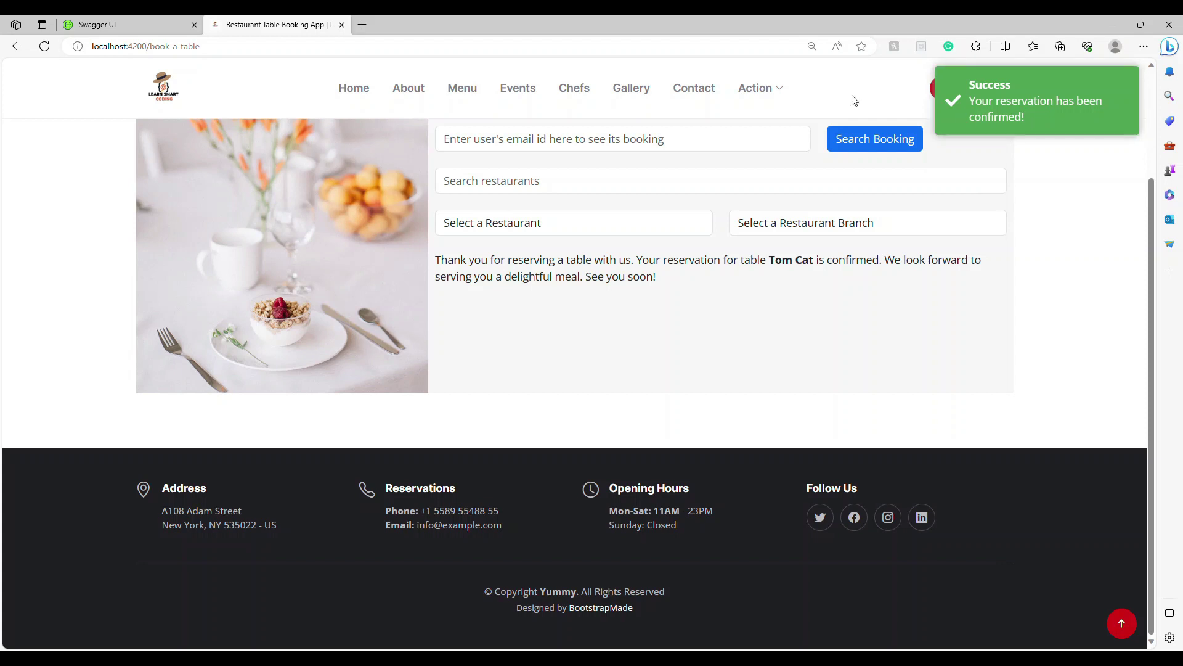
Bring the SendGrid dashboard forward, then switch to Gmail showing the reservation confirmation
{"action": "mouse_move", "coordinate": [566, 658]}
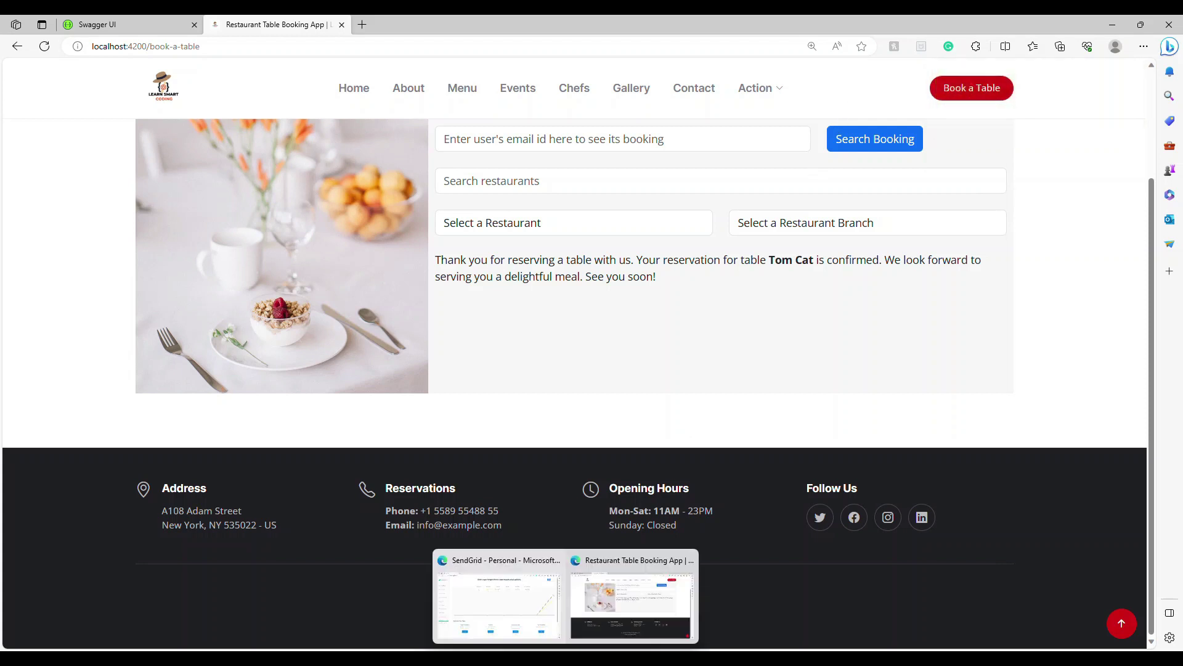
{"action": "left_click", "coordinate": [527, 622]}
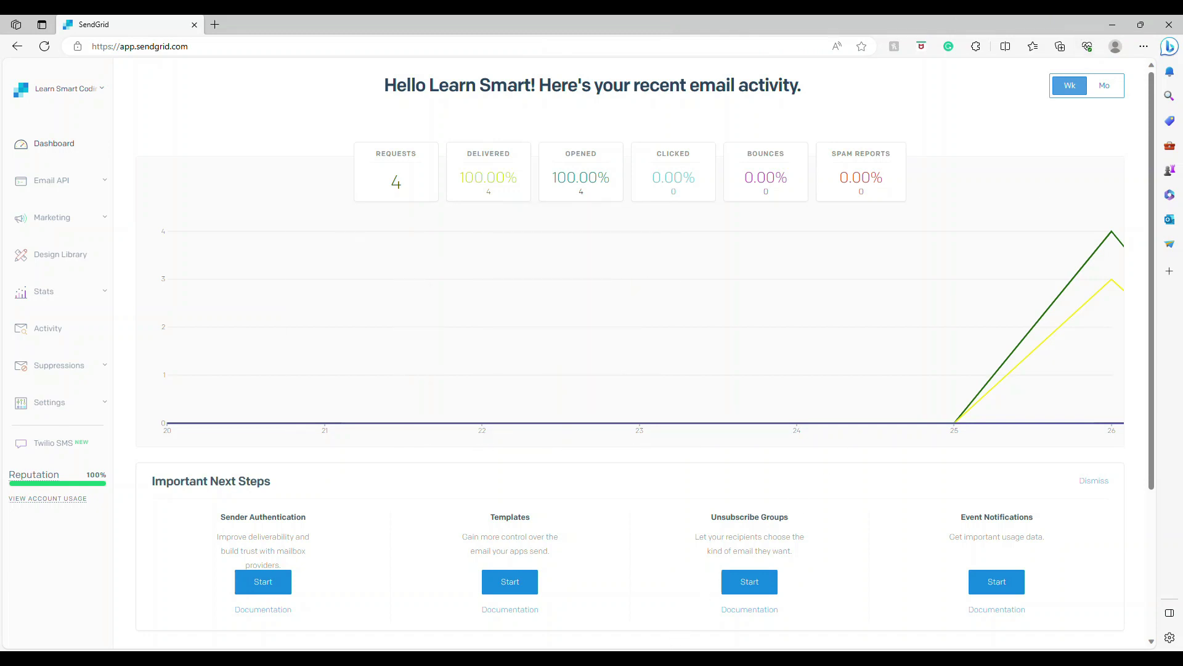
{"action": "key", "text": "alt+Tab"}
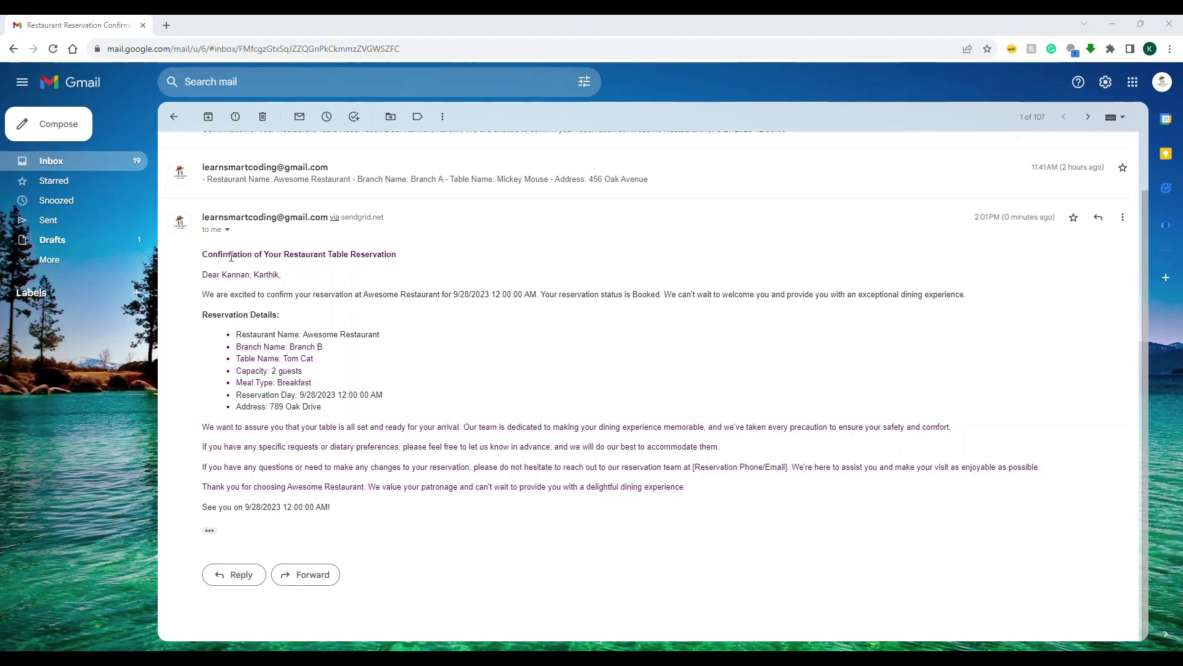
Highlight the email's heading, Awesome Restaurant, reservation date and Booked status
{"action": "left_click_drag", "start_coordinate": [204, 256], "coordinate": [400, 267]}
{"action": "left_click_drag", "start_coordinate": [293, 295], "coordinate": [438, 295]}
{"action": "double_click", "coordinate": [407, 295]}
{"action": "double_click", "coordinate": [464, 298]}
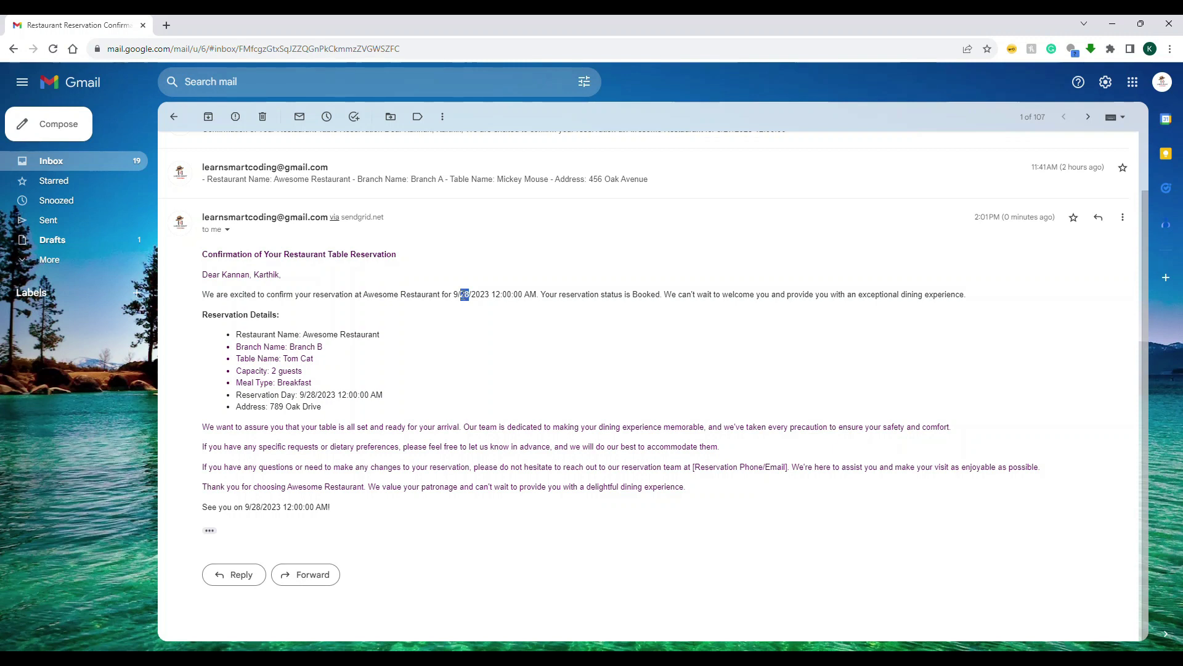
{"action": "double_click", "coordinate": [648, 296]}
Highlight the reservation details and closing paragraphs, then return to the booking app
{"action": "left_click_drag", "start_coordinate": [230, 336], "coordinate": [339, 409]}
{"action": "left_click", "coordinate": [255, 407]}
{"action": "left_click_drag", "start_coordinate": [703, 493], "coordinate": [236, 358]}
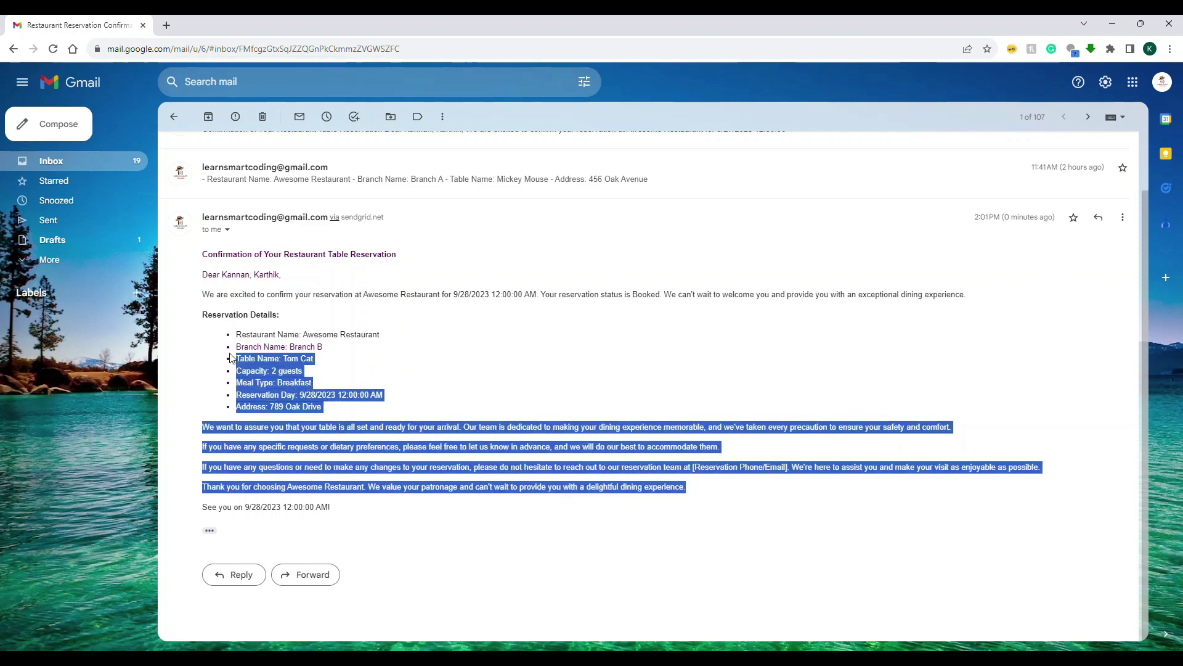
{"action": "left_click", "coordinate": [449, 415]}
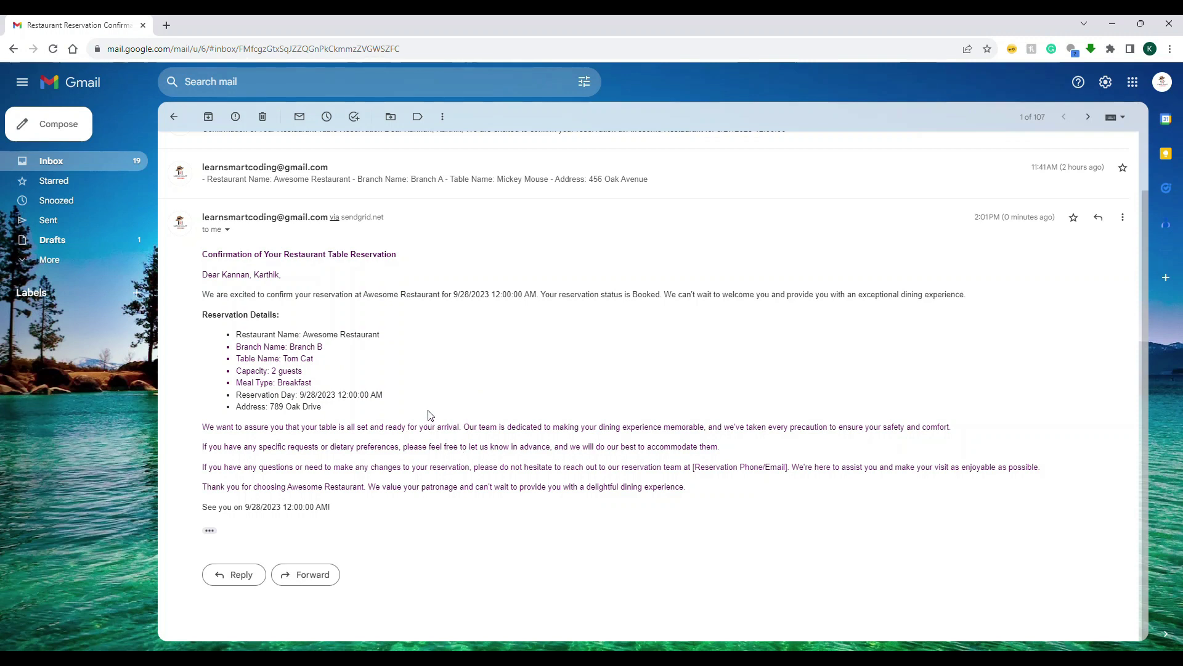
{"action": "left_click", "coordinate": [429, 647]}
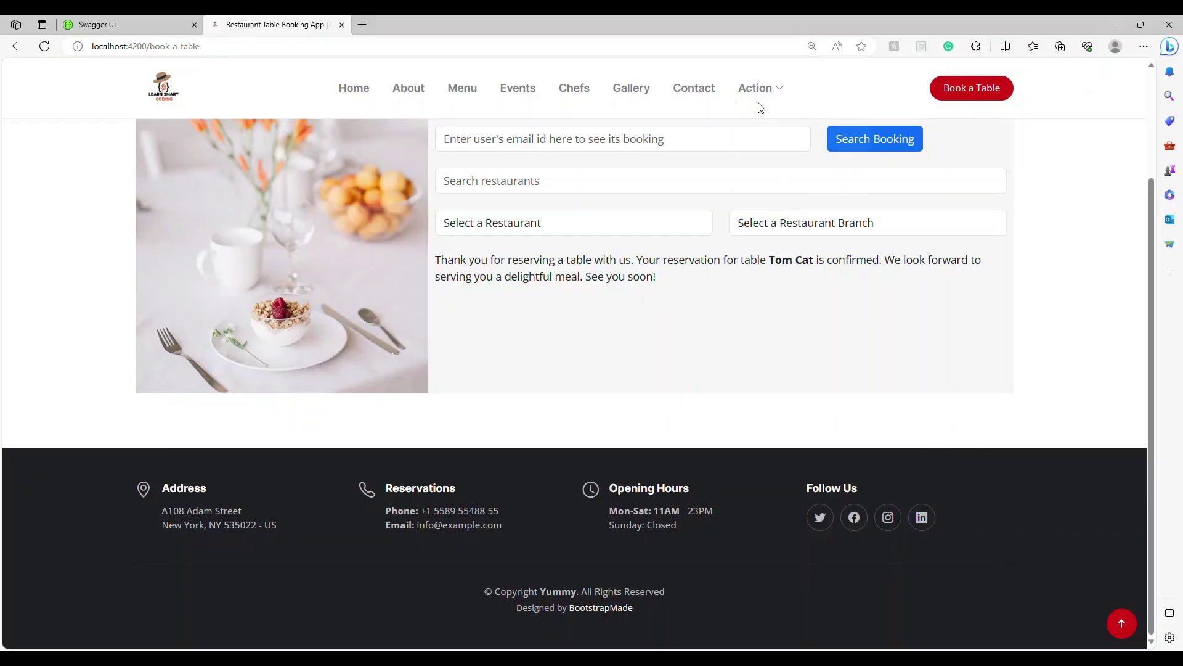
Sign in to the Restaurant Table Booking App
{"action": "mouse_move", "coordinate": [758, 104]}
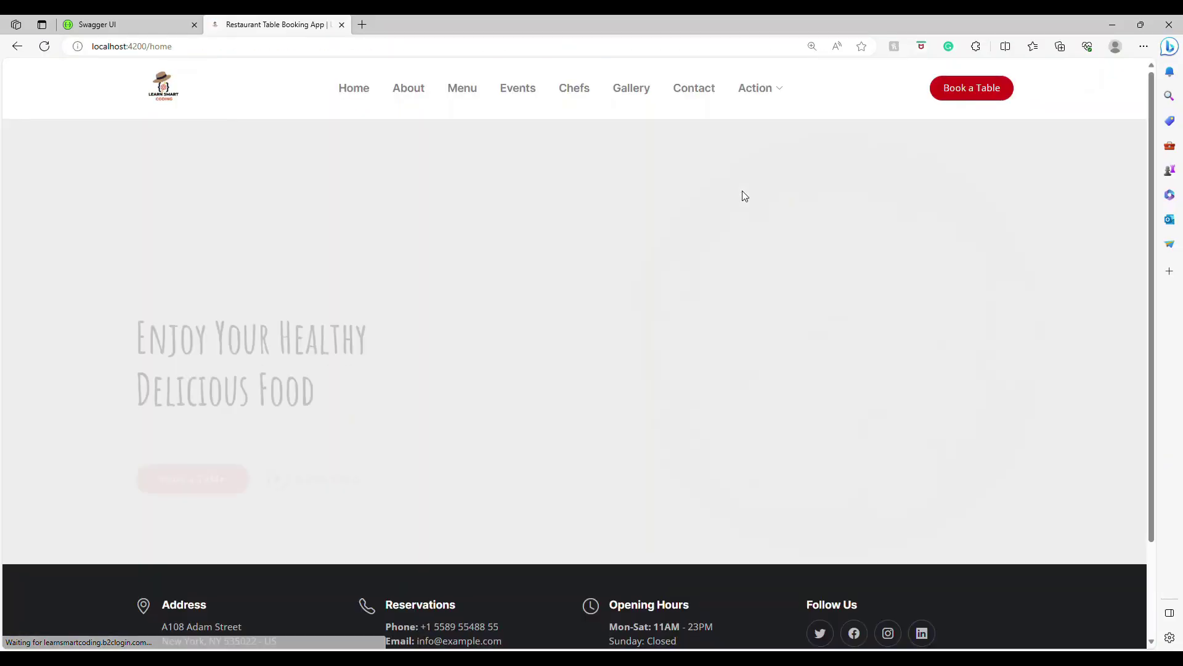
{"action": "left_click", "coordinate": [758, 128]}
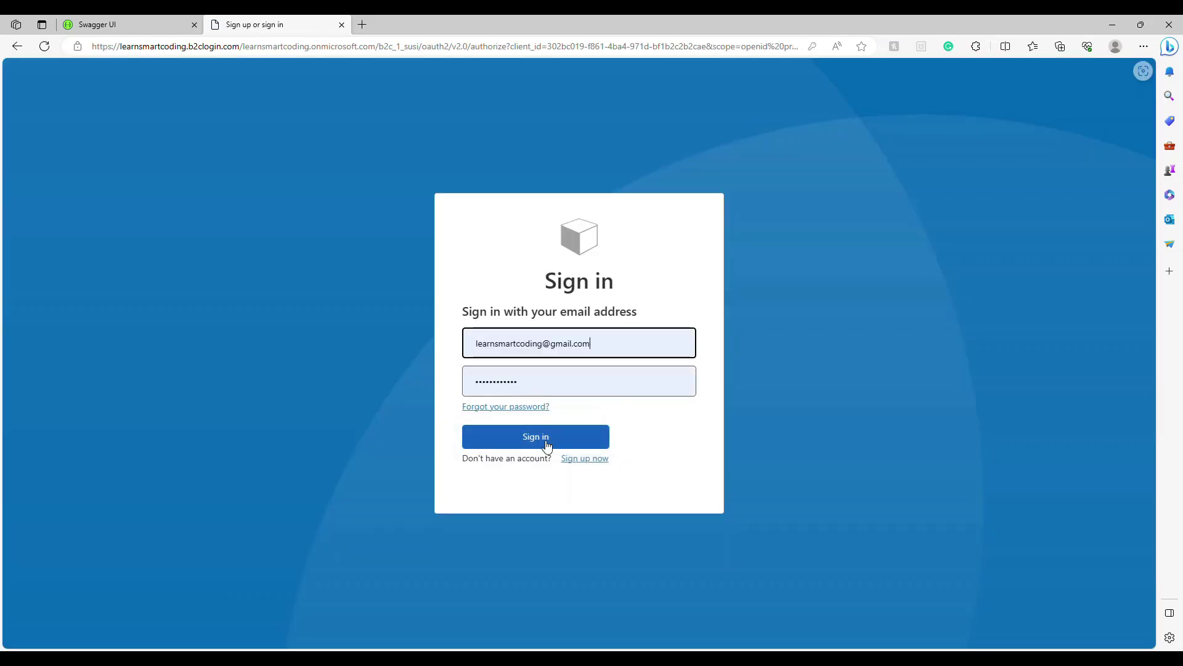
{"action": "left_click", "coordinate": [546, 439]}
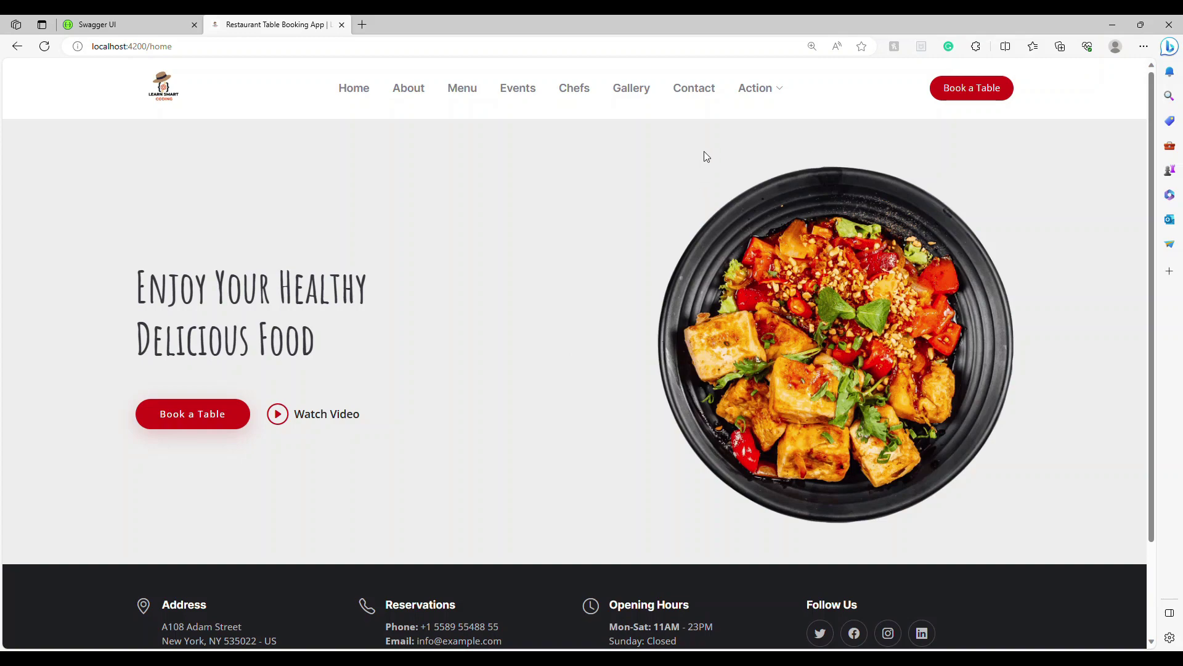
Review the token claims showing the Admin role, then go to Book a Table
{"action": "mouse_move", "coordinate": [757, 88]}
{"action": "left_click", "coordinate": [749, 125]}
{"action": "scroll", "coordinate": [659, 281], "scroll_direction": "down", "scroll_amount": 5}
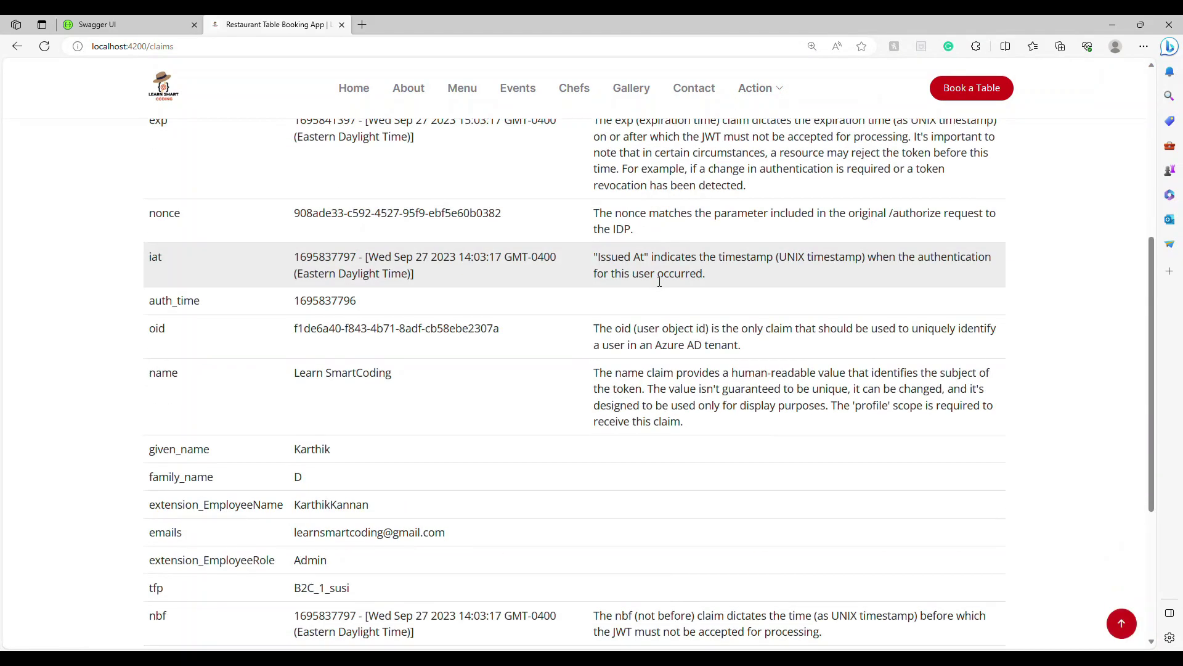
{"action": "scroll", "coordinate": [224, 497], "scroll_direction": "down", "scroll_amount": 3}
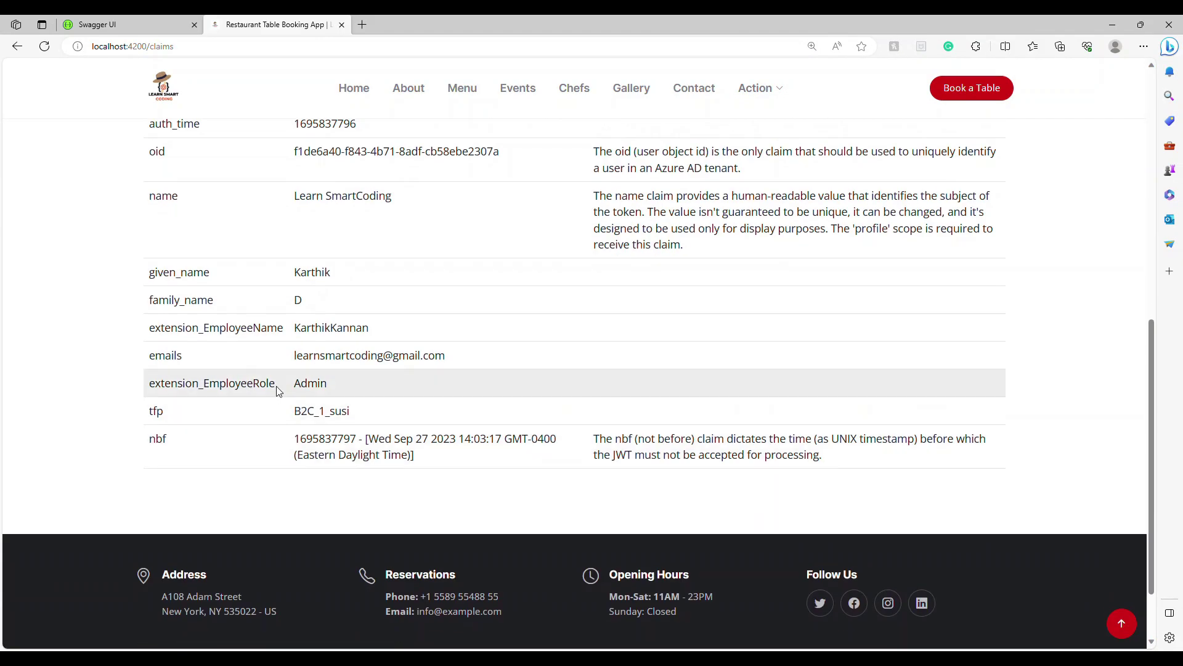
{"action": "double_click", "coordinate": [310, 383]}
{"action": "scroll", "coordinate": [549, 404], "scroll_direction": "up", "scroll_amount": 4}
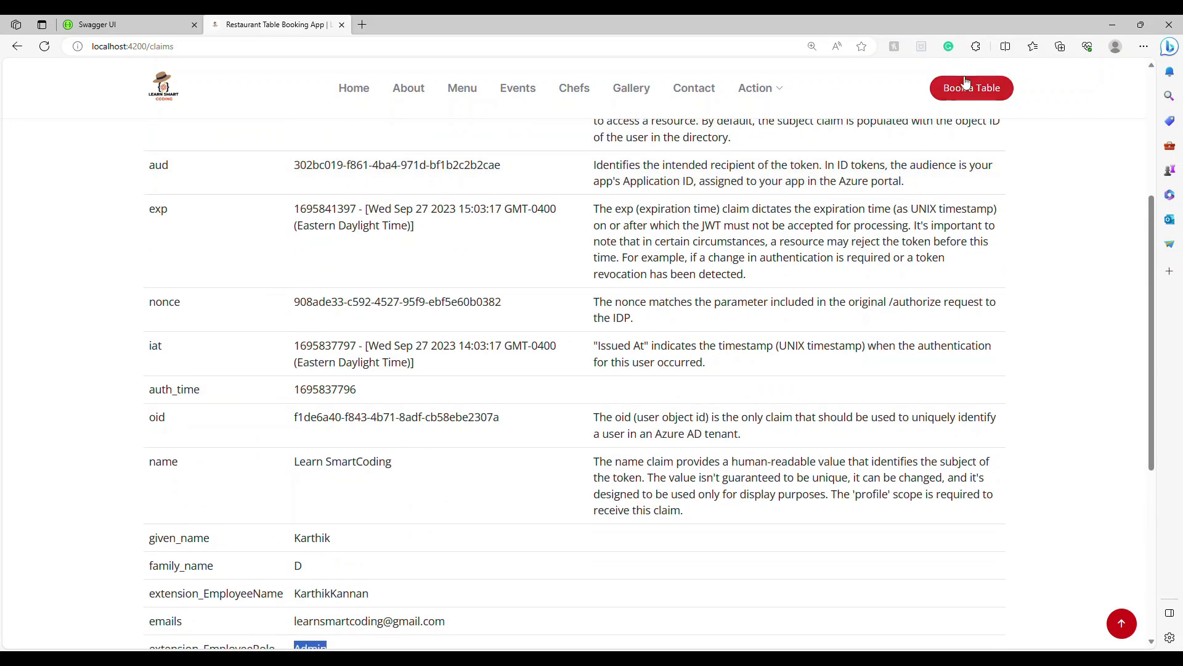
{"action": "left_click", "coordinate": [966, 83]}
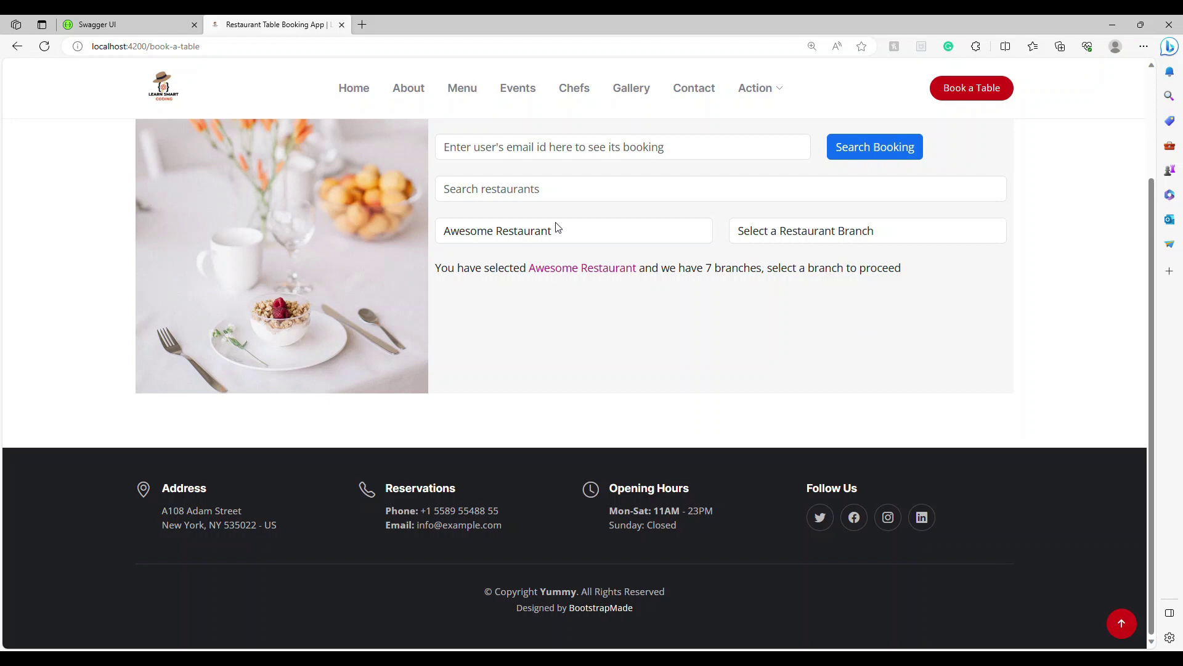
Check in the booked Tom Cat breakfast table at Awesome Restaurant, Branch B, for September 27, 2023
{"action": "left_click", "coordinate": [621, 234]}
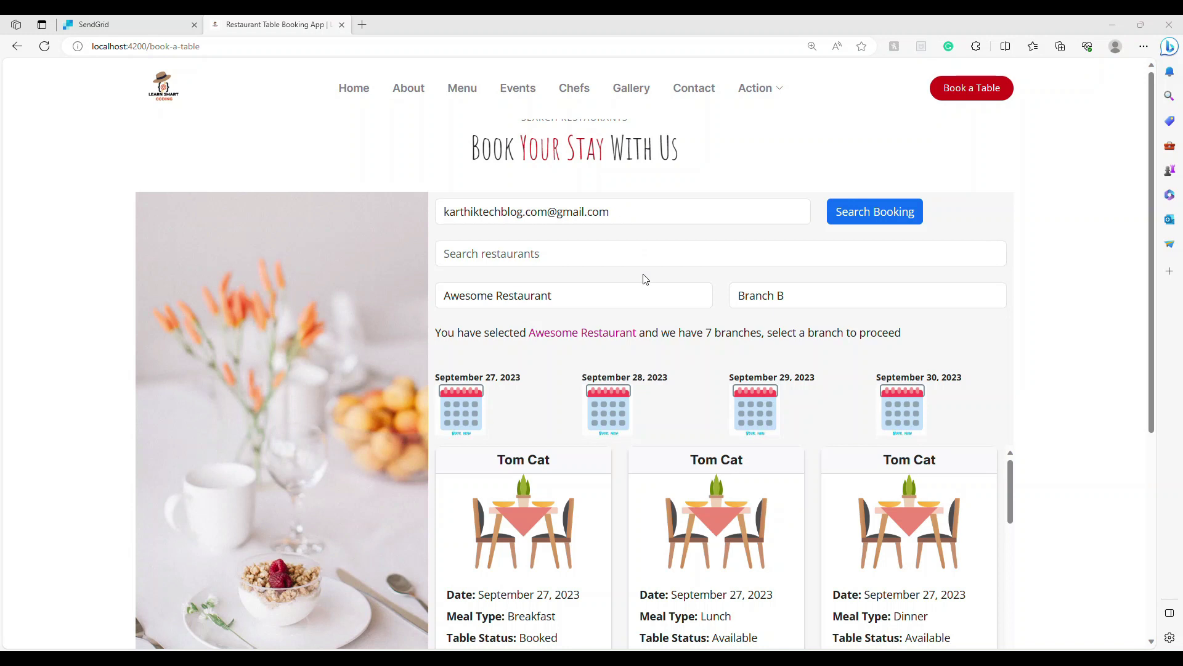
{"action": "scroll", "coordinate": [643, 279], "scroll_direction": "down", "scroll_amount": 1}
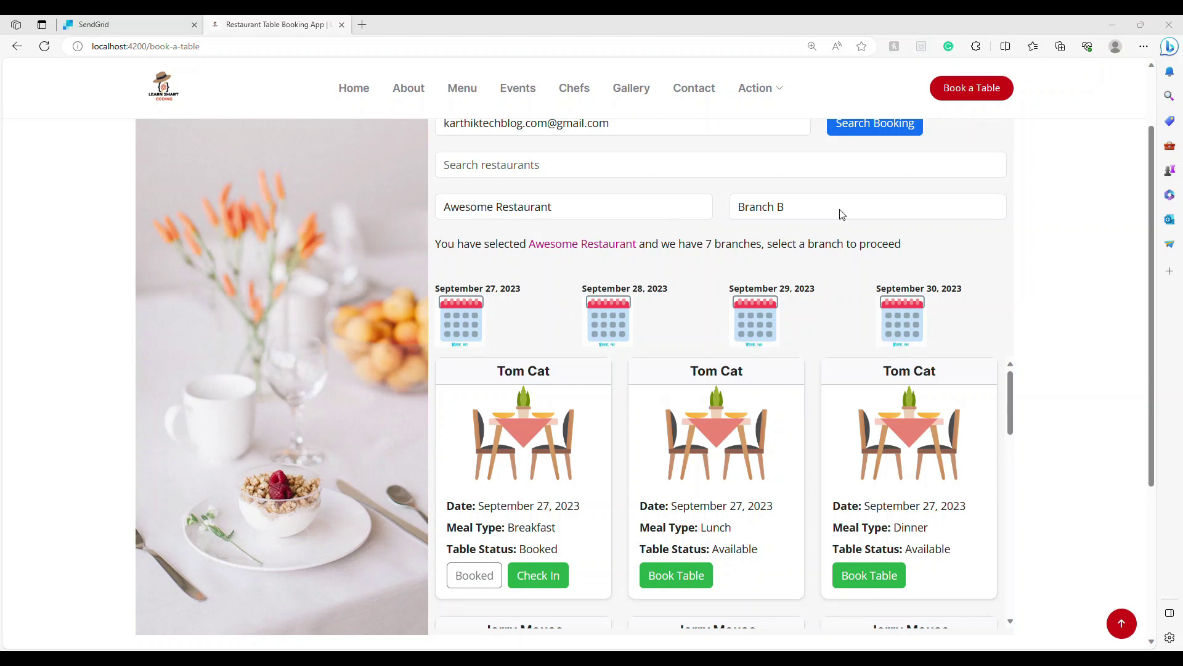
{"action": "scroll", "coordinate": [839, 220], "scroll_direction": "up", "scroll_amount": 1}
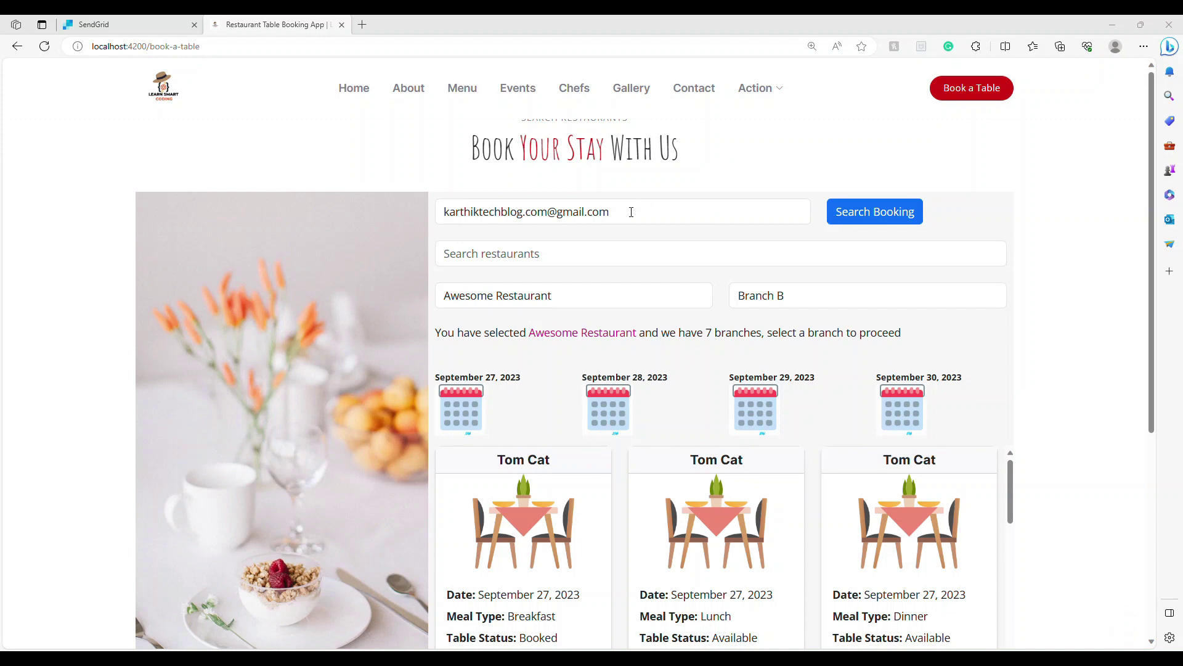
{"action": "key", "text": "ctrl+a"}
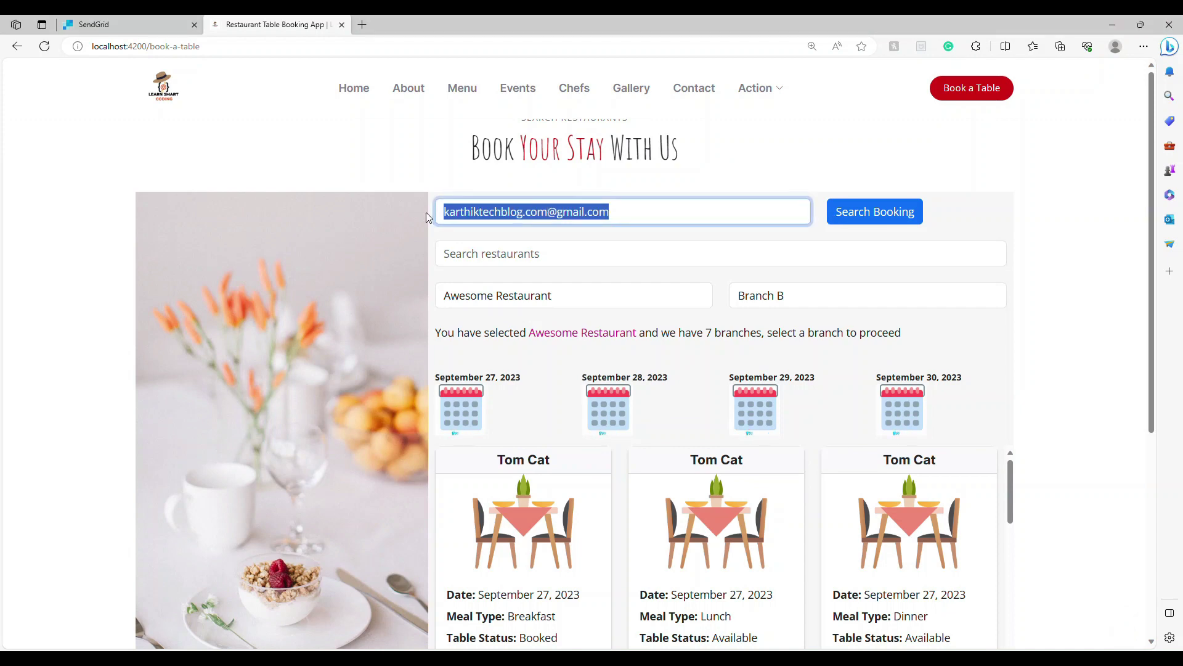
{"action": "scroll", "coordinate": [787, 233], "scroll_direction": "down", "scroll_amount": 2}
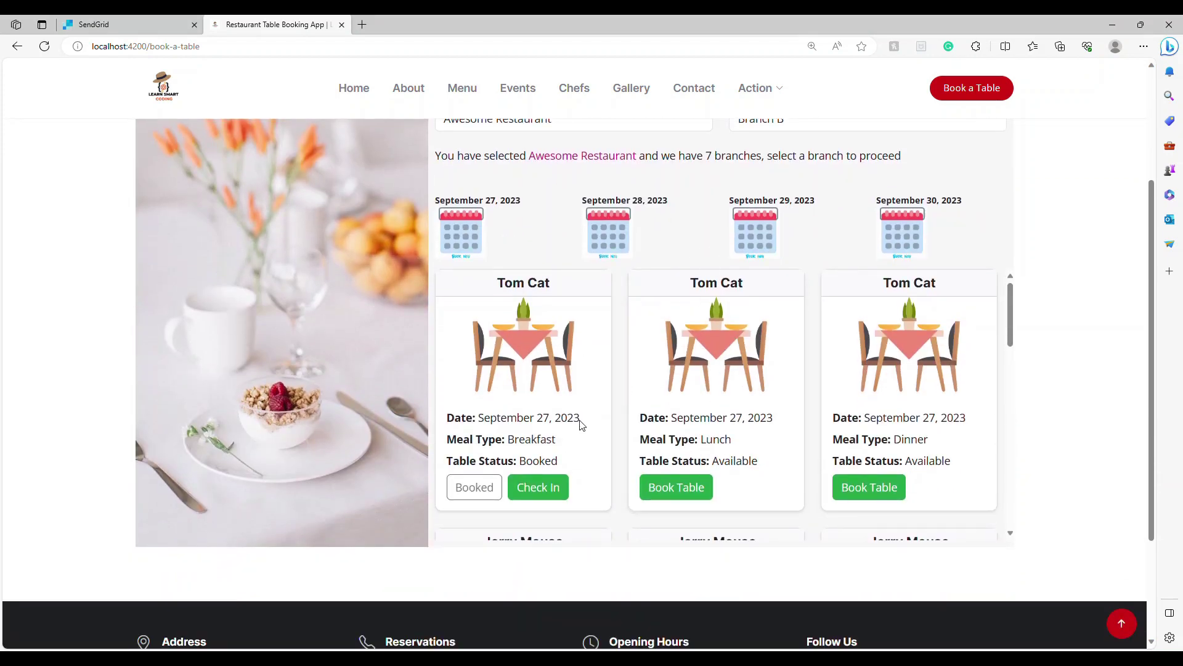
{"action": "left_click", "coordinate": [540, 498]}
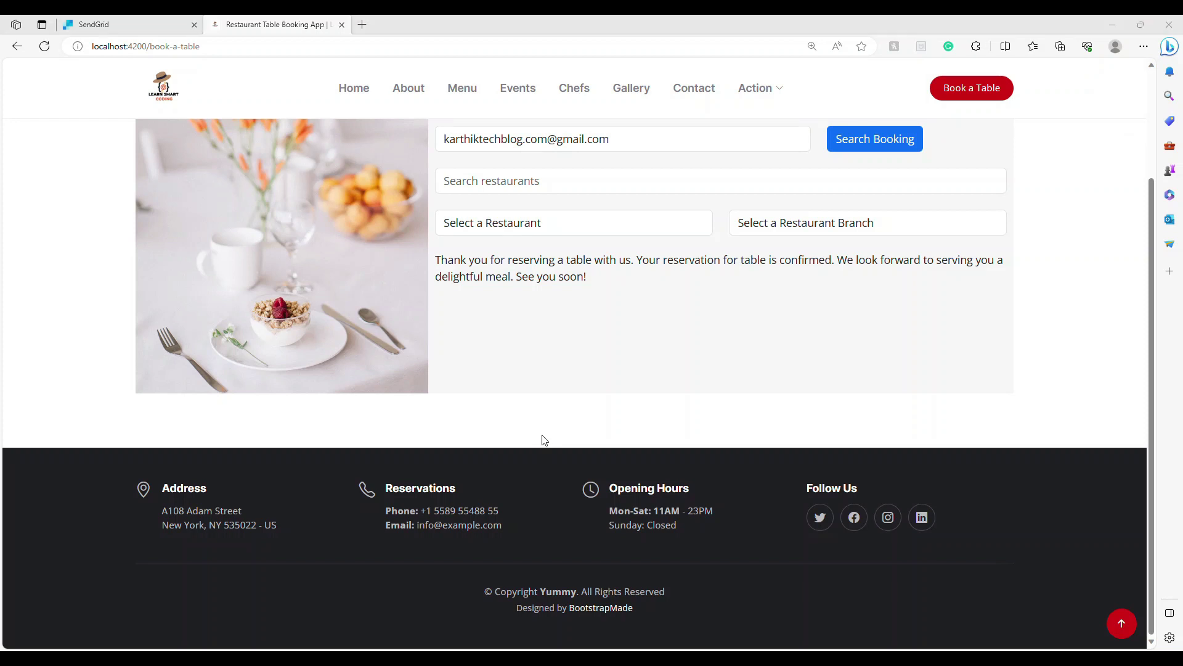
{"action": "key", "text": "alt+Tab"}
Open the newest Restaurant Check-In Confirmation email and expand its hidden closing paragraphs
{"action": "left_click", "coordinate": [366, 180]}
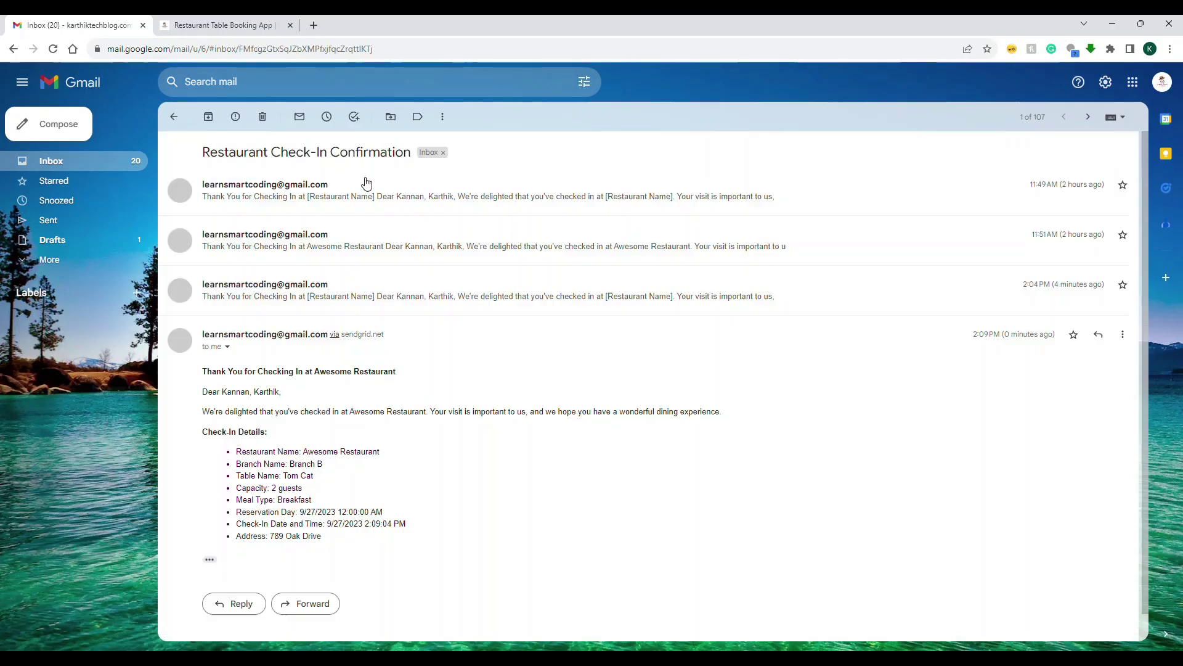
{"action": "scroll", "coordinate": [245, 486], "scroll_direction": "down", "scroll_amount": 1}
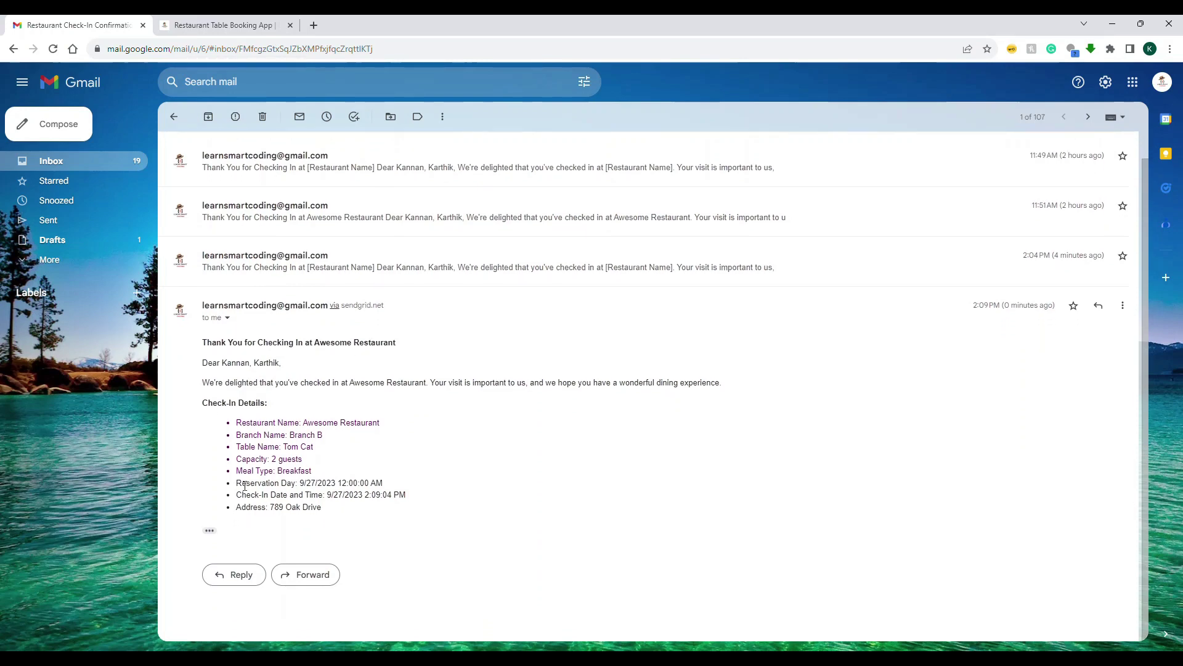
{"action": "left_click", "coordinate": [210, 530]}
{"action": "scroll", "coordinate": [466, 399], "scroll_direction": "down", "scroll_amount": 2}
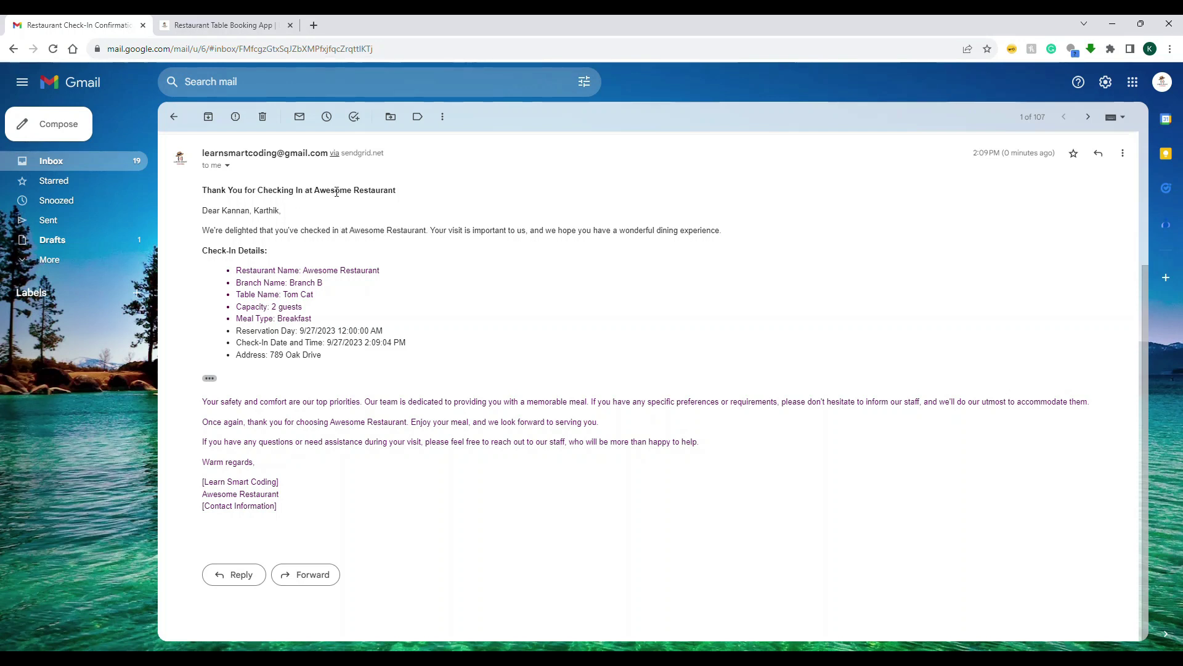
Highlight the email's heading, its eight check-in detail lines and the closing paragraphs
{"action": "left_click_drag", "start_coordinate": [407, 193], "coordinate": [231, 193]}
{"action": "left_click", "coordinate": [235, 210]}
{"action": "left_click_drag", "start_coordinate": [233, 271], "coordinate": [339, 356]}
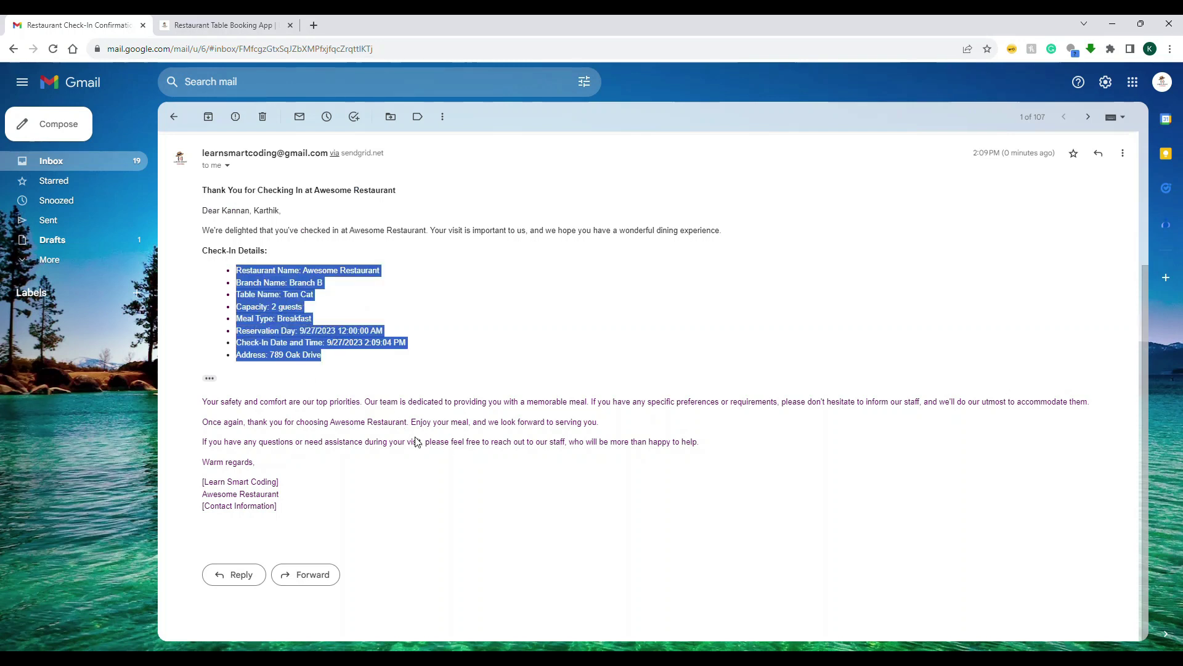
{"action": "left_click_drag", "start_coordinate": [412, 424], "coordinate": [602, 427]}
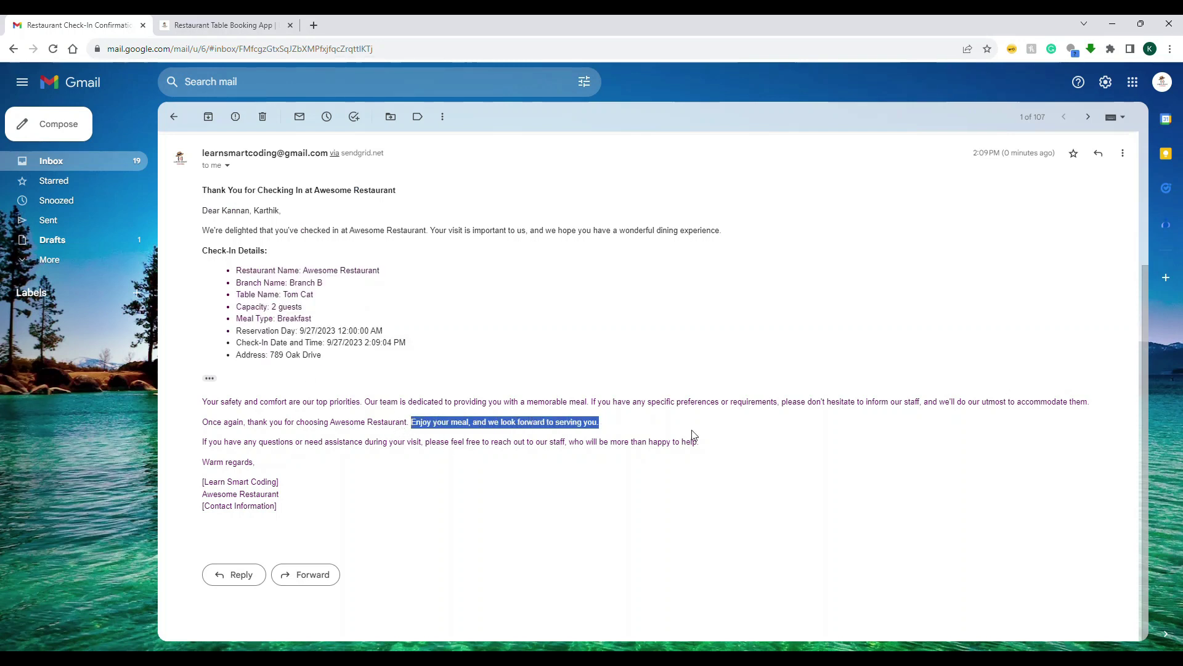
{"action": "left_click_drag", "start_coordinate": [701, 442], "coordinate": [174, 412]}
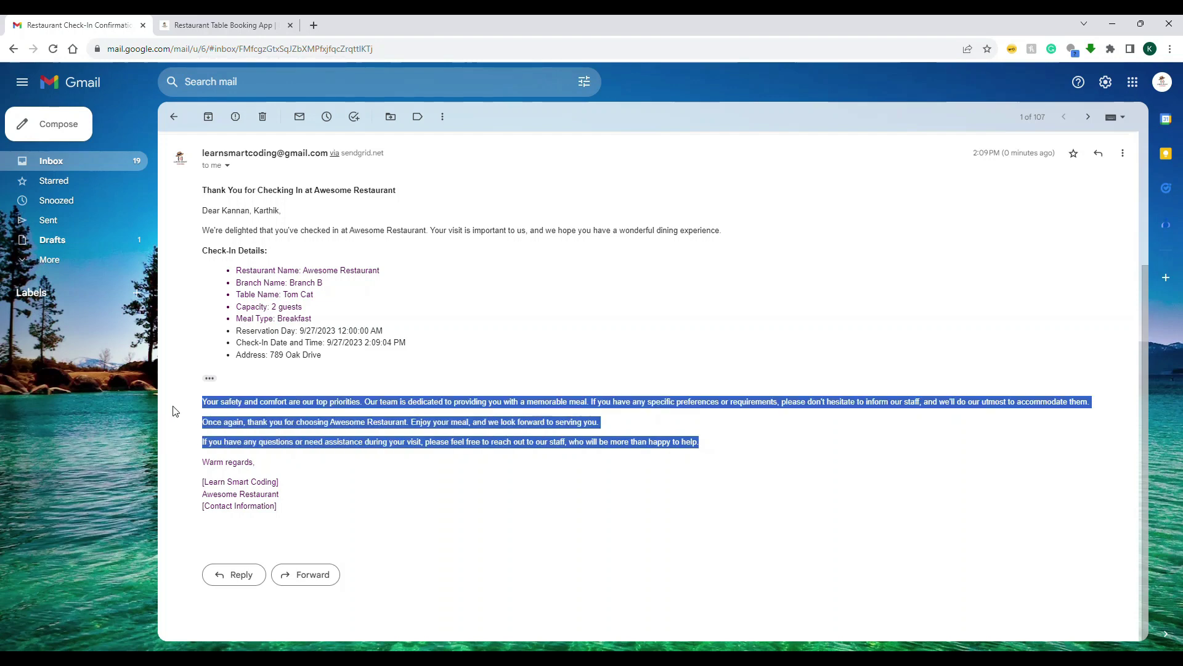
{"action": "left_click", "coordinate": [698, 439]}
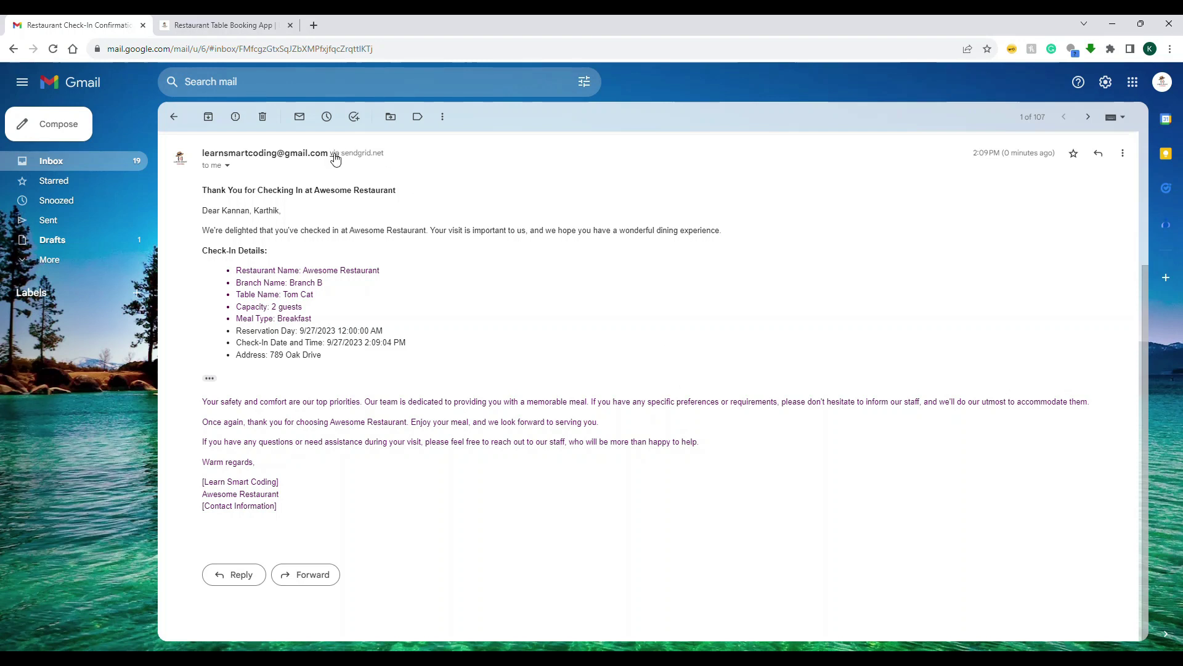
Highlight the sender's sendgrid.net relay address and show the message's mailed-by and signed-by details
{"action": "left_click_drag", "start_coordinate": [323, 154], "coordinate": [202, 153]}
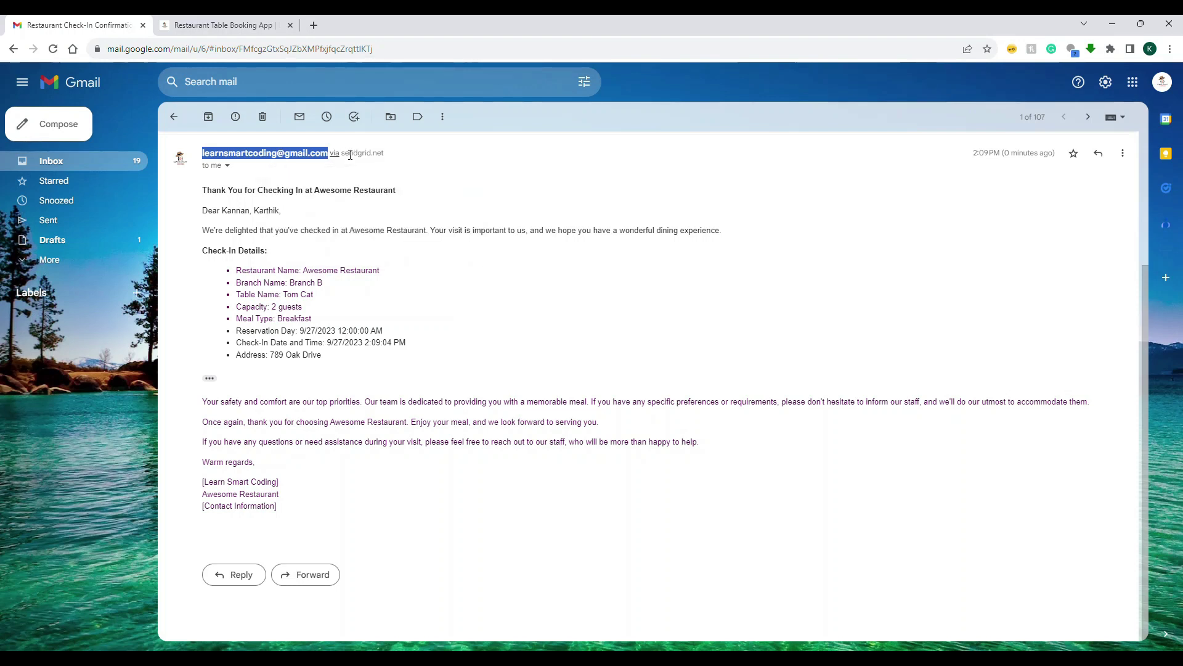
{"action": "left_click_drag", "start_coordinate": [386, 154], "coordinate": [345, 165]}
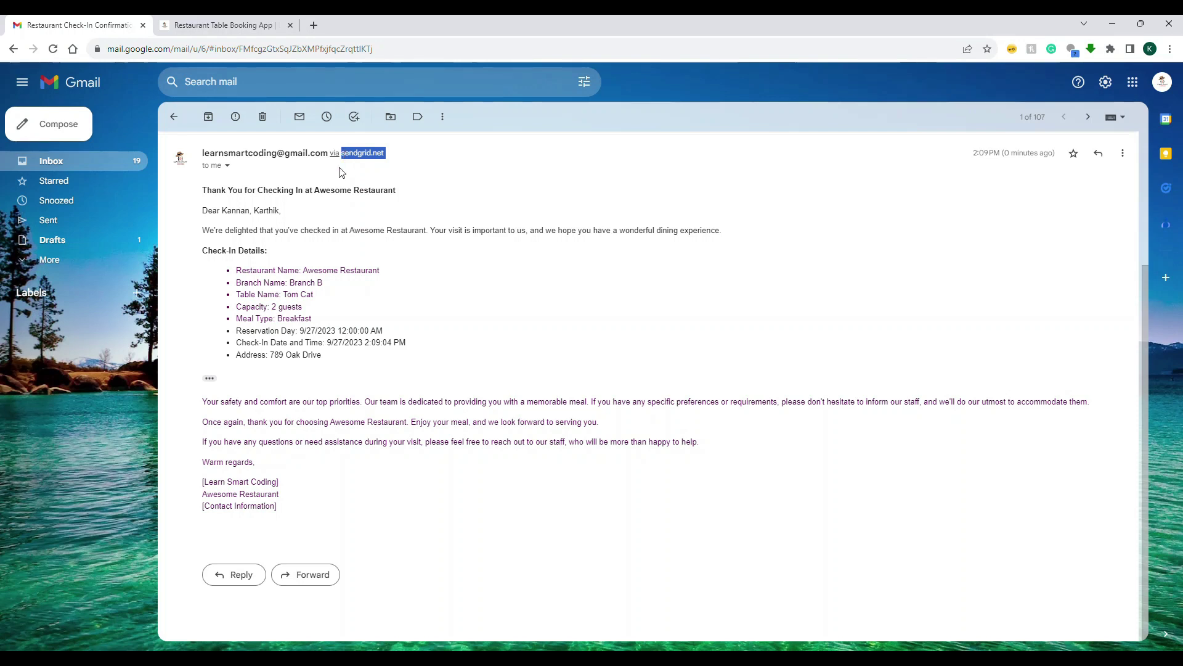
{"action": "left_click", "coordinate": [227, 166]}
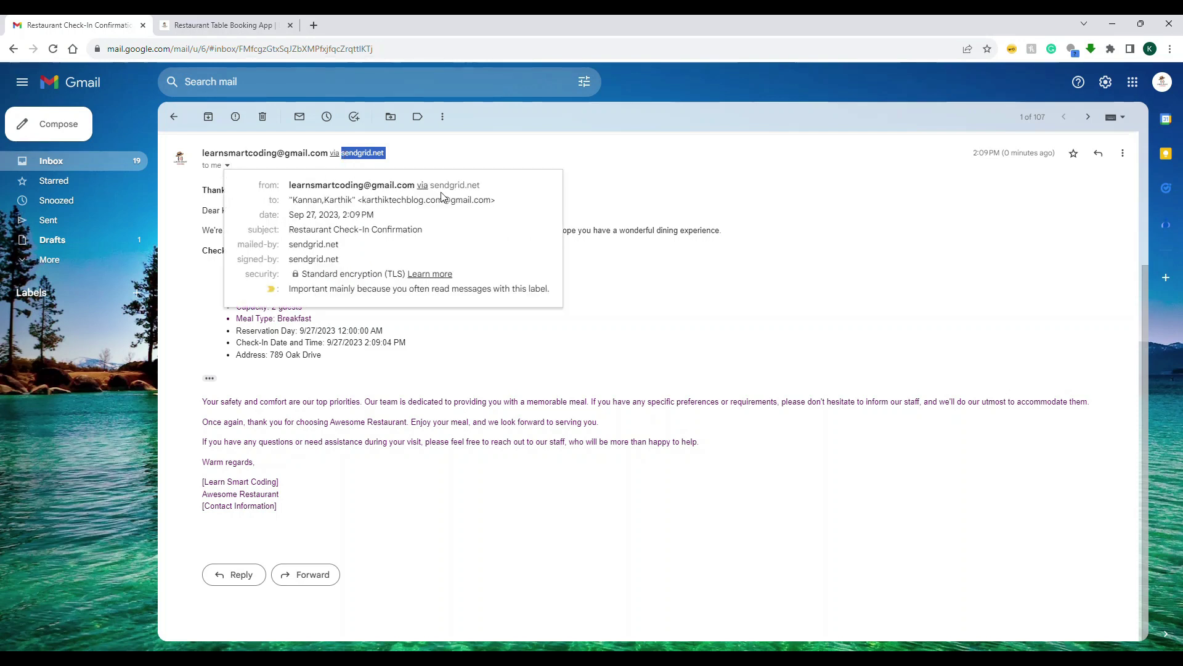
{"action": "left_click", "coordinate": [442, 336]}
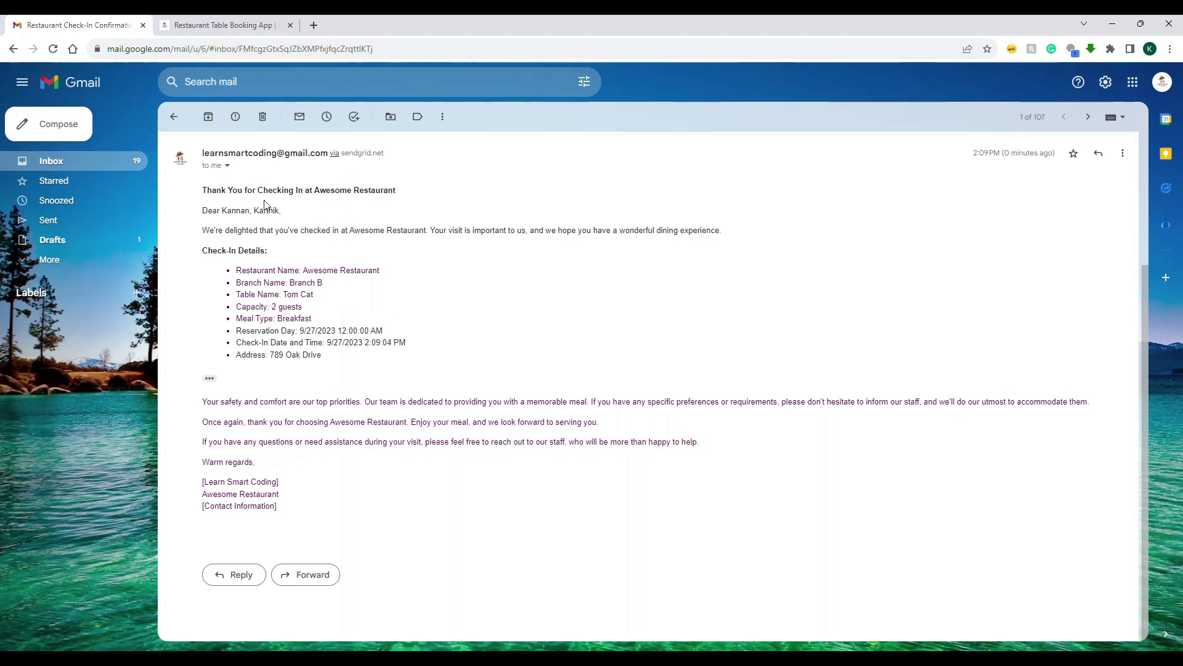
{"action": "left_click", "coordinate": [228, 166]}
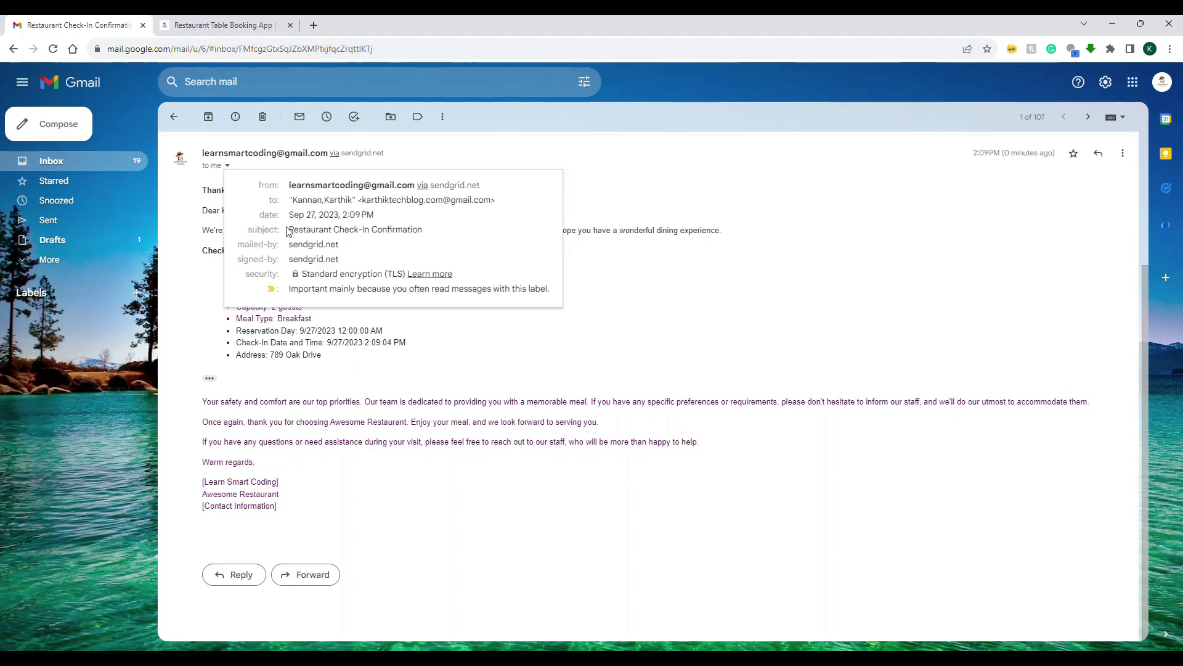
{"action": "left_click_drag", "start_coordinate": [294, 230], "coordinate": [411, 231]}
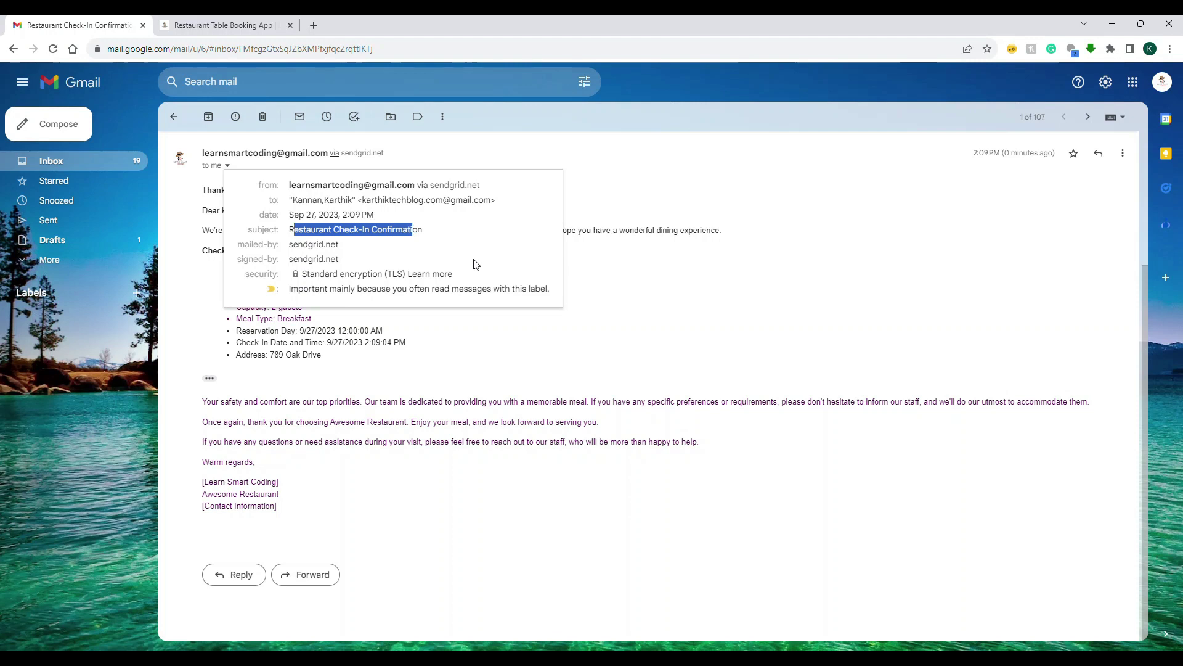